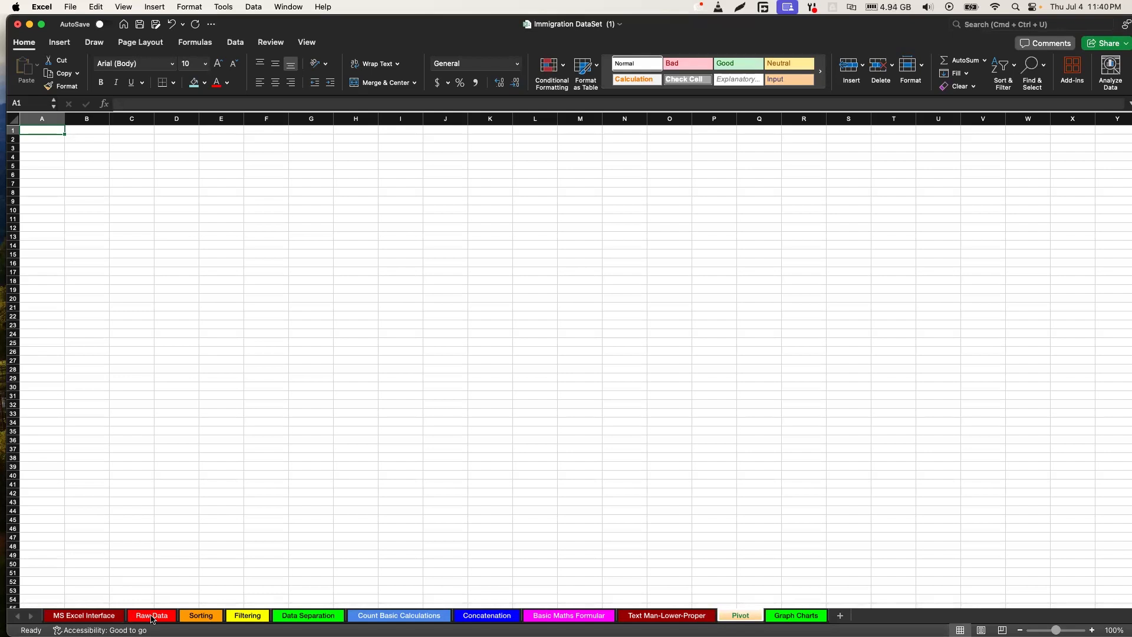
Open the Raw Data sheet and go to cell A1 at the start of the header row.
{"action": "left_click", "coordinate": [153, 616]}
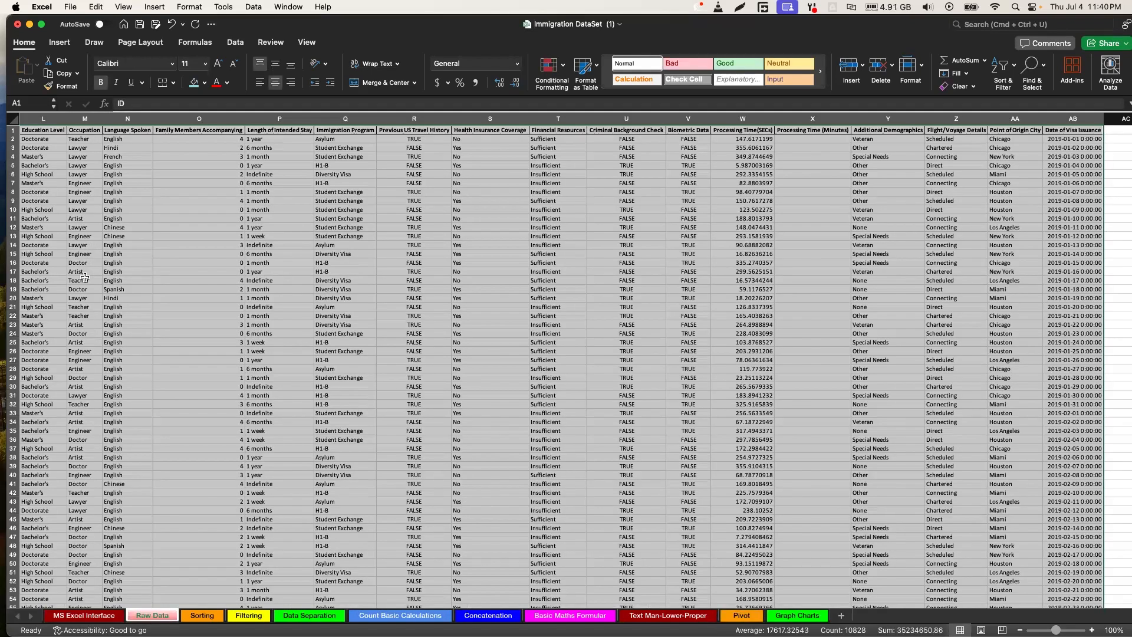
{"action": "left_click", "coordinate": [39, 133]}
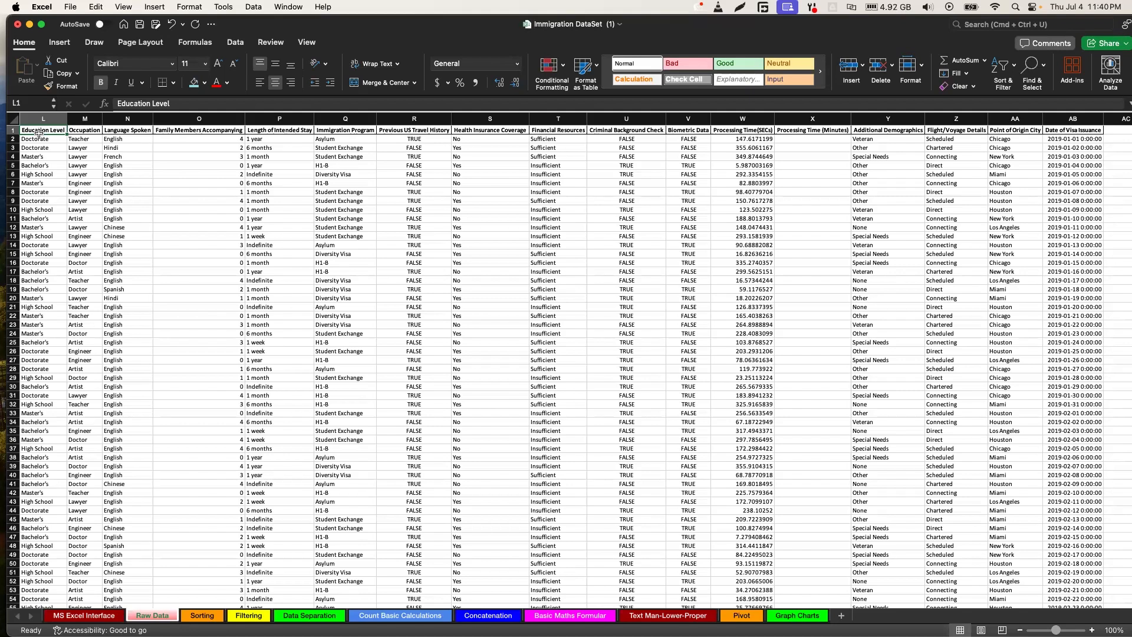
{"action": "key", "text": "Left"}
{"action": "key", "text": "Left"}
{"action": "key", "text": "Left"}
{"action": "key", "text": "Left"}
{"action": "key", "text": "Left"}
{"action": "key", "text": "Left"}
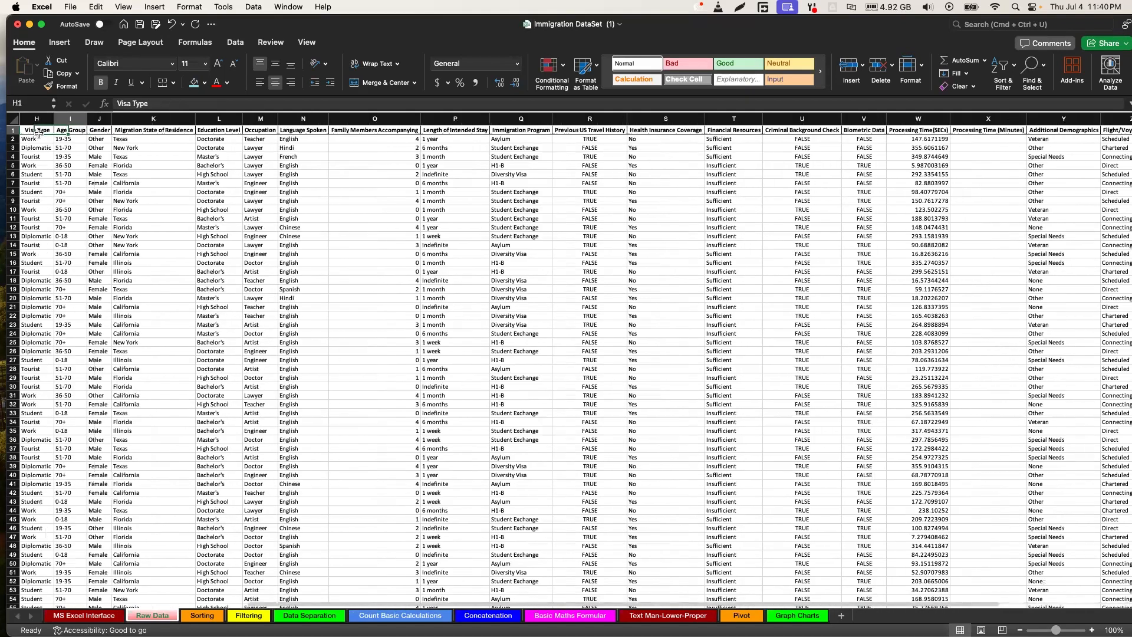
{"action": "key", "text": "Left"}
{"action": "key", "text": "Left"}
{"action": "key", "text": "Left"}
{"action": "key", "text": "Left"}
{"action": "key", "text": "Left"}
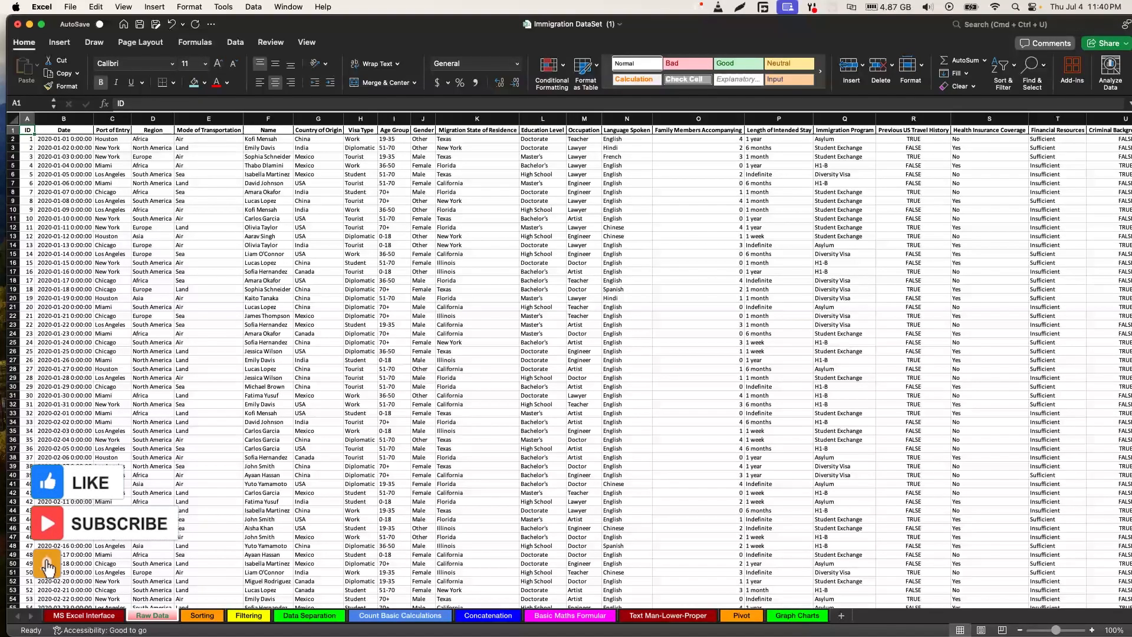
Select the whole data range A1:AB401 and create a PivotTable from it in a new worksheet.
{"action": "left_click", "coordinate": [1092, 630]}
{"action": "left_click", "coordinate": [1092, 630]}
{"action": "left_click", "coordinate": [1092, 630]}
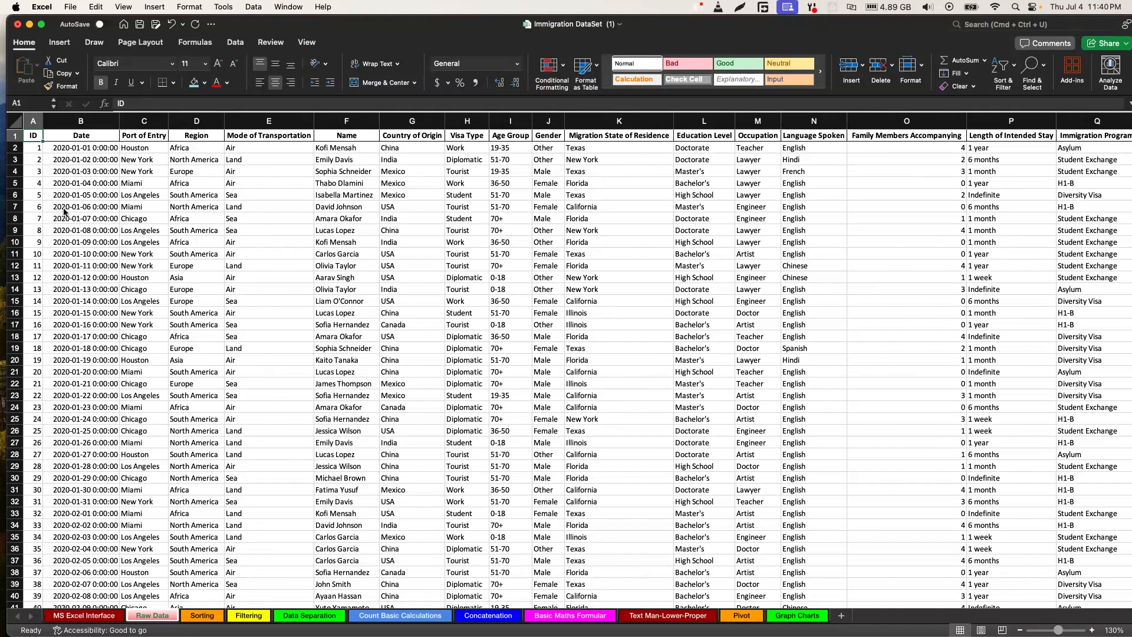
{"action": "key", "text": "ctrl+shift+End"}
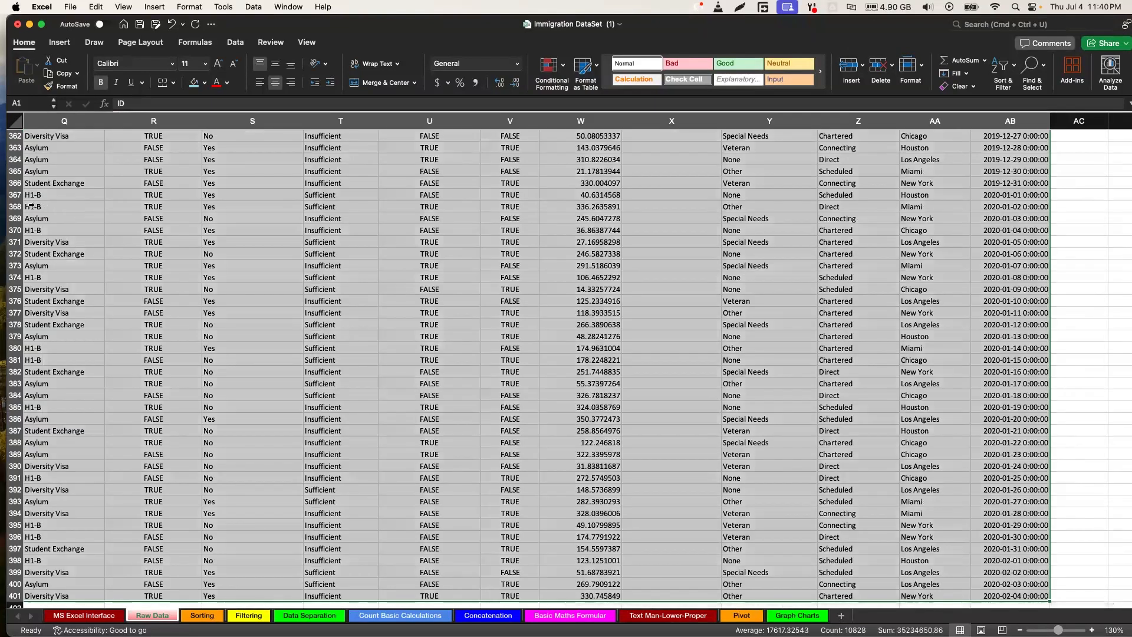
{"action": "left_click", "coordinate": [59, 42]}
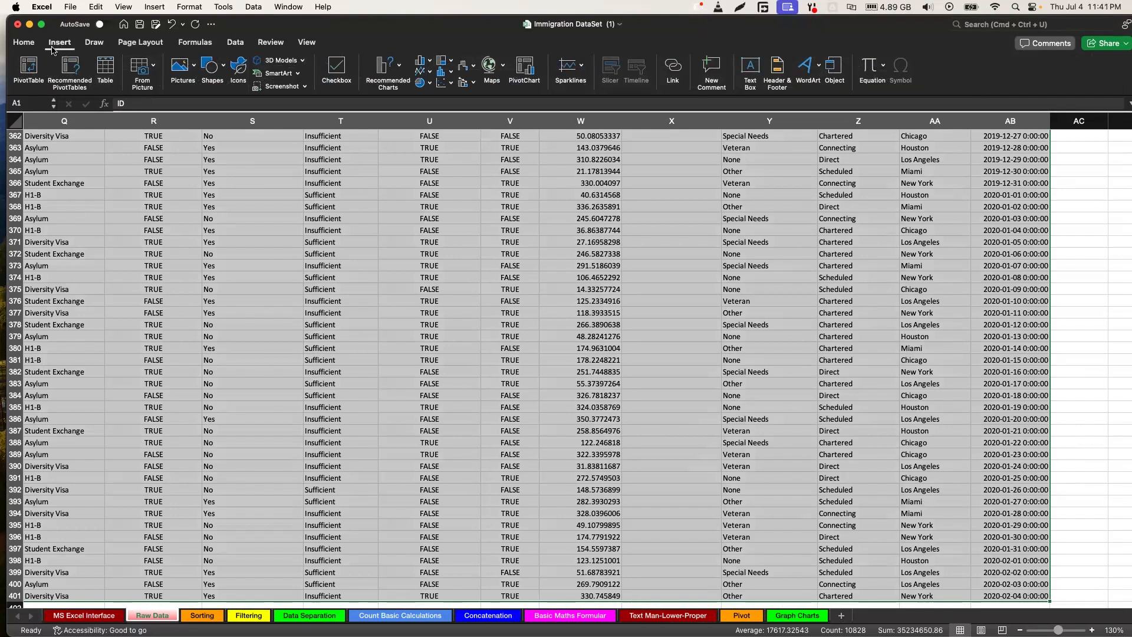
{"action": "left_click", "coordinate": [27, 68]}
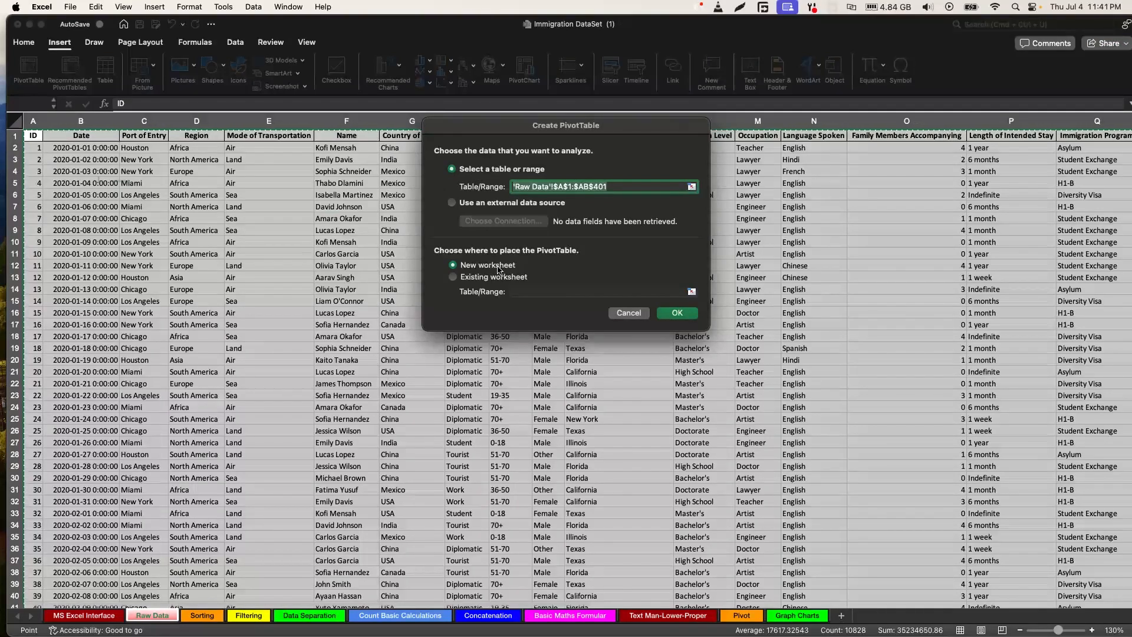
{"action": "left_click", "coordinate": [679, 313]}
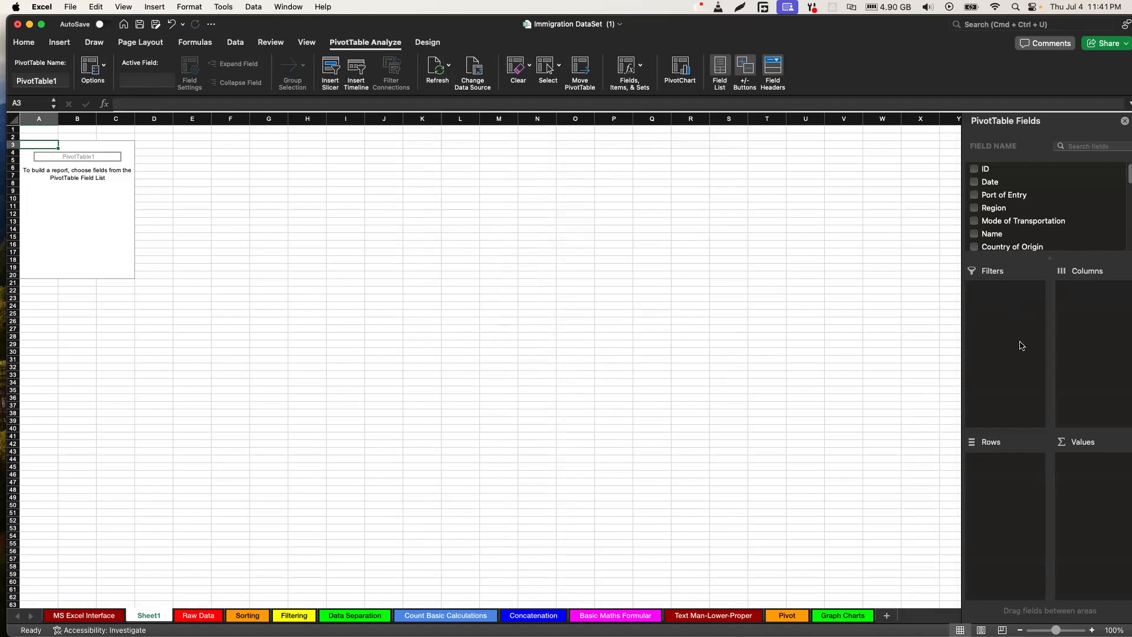
Add the Region field to the PivotTable's rows.
{"action": "scroll", "coordinate": [1125, 185], "scroll_direction": "down", "scroll_amount": 1}
{"action": "scroll", "coordinate": [1124, 184], "scroll_direction": "down", "scroll_amount": 1}
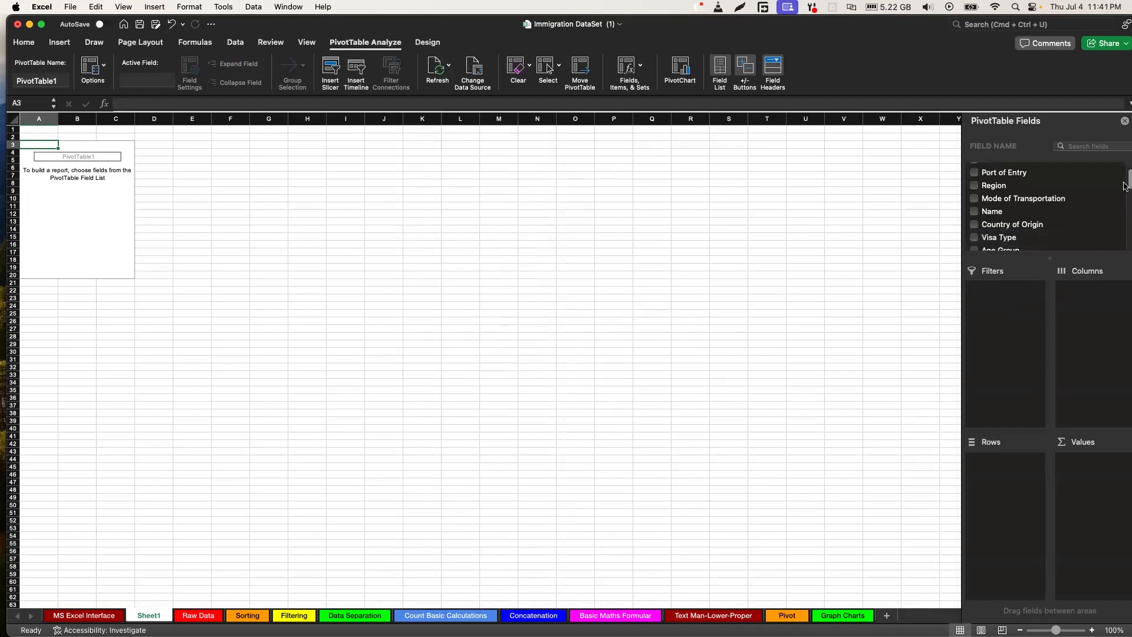
{"action": "scroll", "coordinate": [1125, 184], "scroll_direction": "up", "scroll_amount": 1}
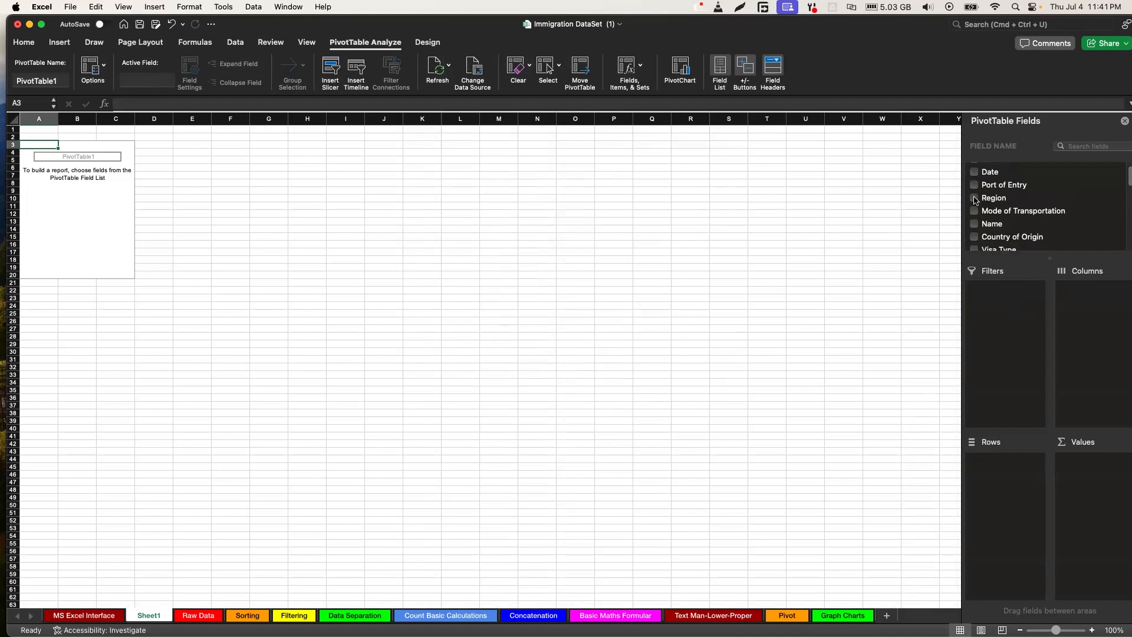
{"action": "left_click_drag", "start_coordinate": [986, 202], "coordinate": [1006, 491]}
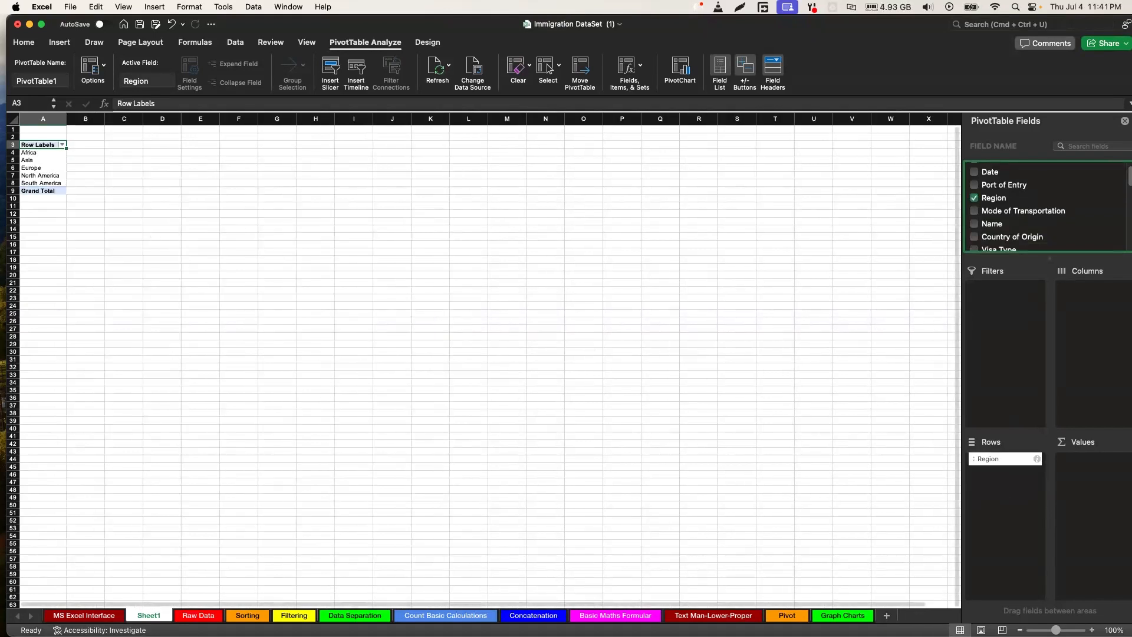
Add the Visa Type field to the PivotTable's columns.
{"action": "scroll", "coordinate": [484, 359], "scroll_direction": "up", "scroll_amount": 5}
{"action": "scroll", "coordinate": [483, 359], "scroll_direction": "up", "scroll_amount": 4}
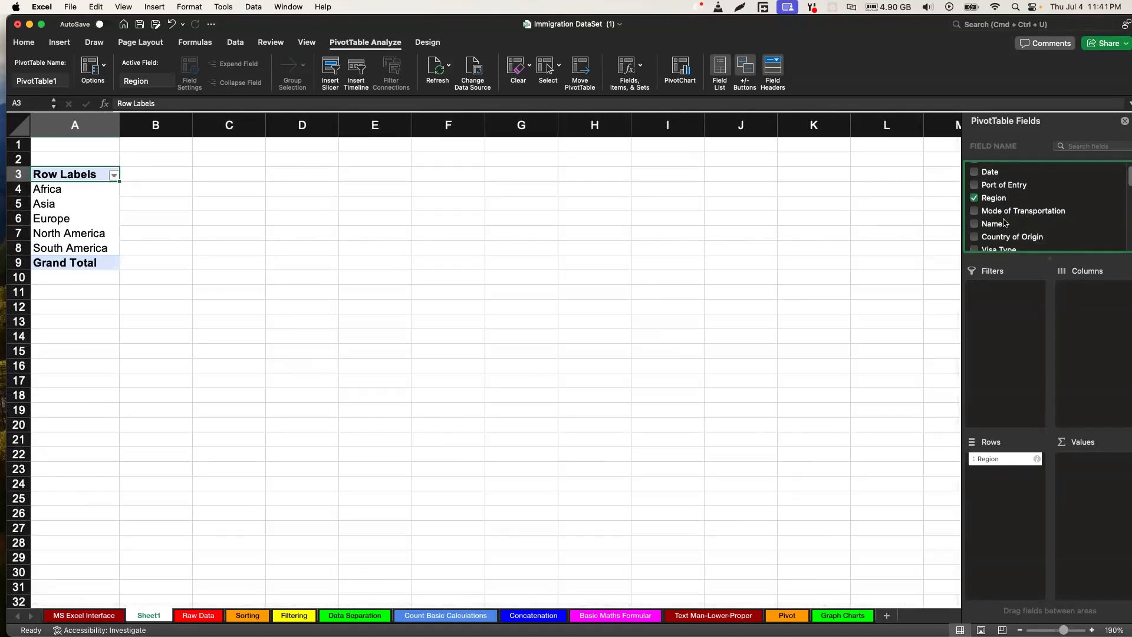
{"action": "scroll", "coordinate": [1014, 242], "scroll_direction": "down", "scroll_amount": 1}
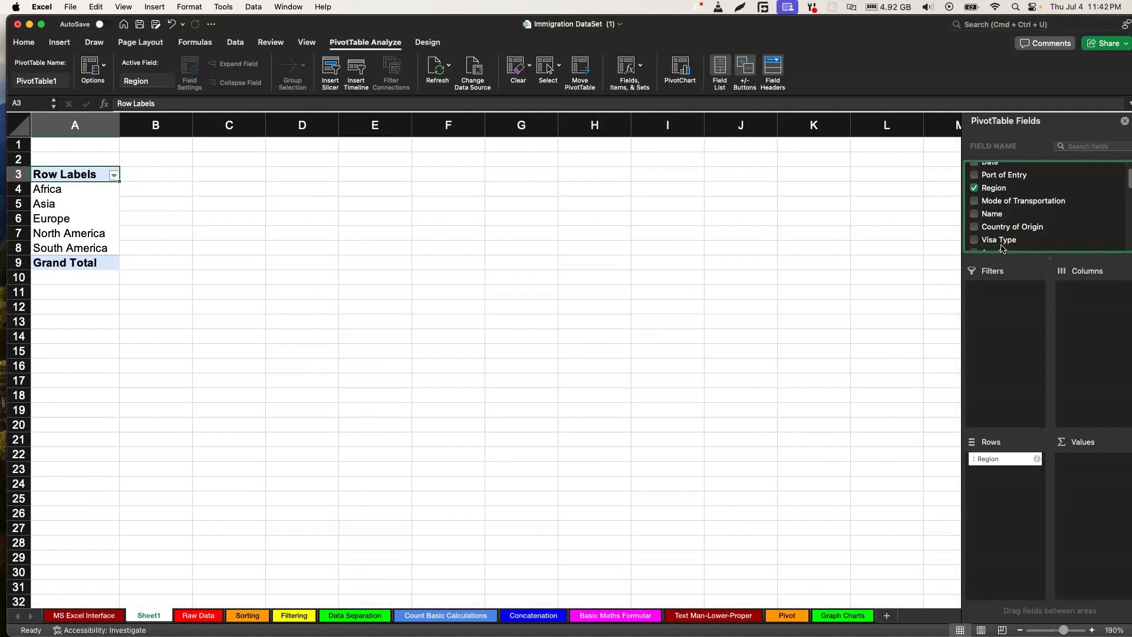
{"action": "left_click_drag", "start_coordinate": [998, 242], "coordinate": [1108, 368]}
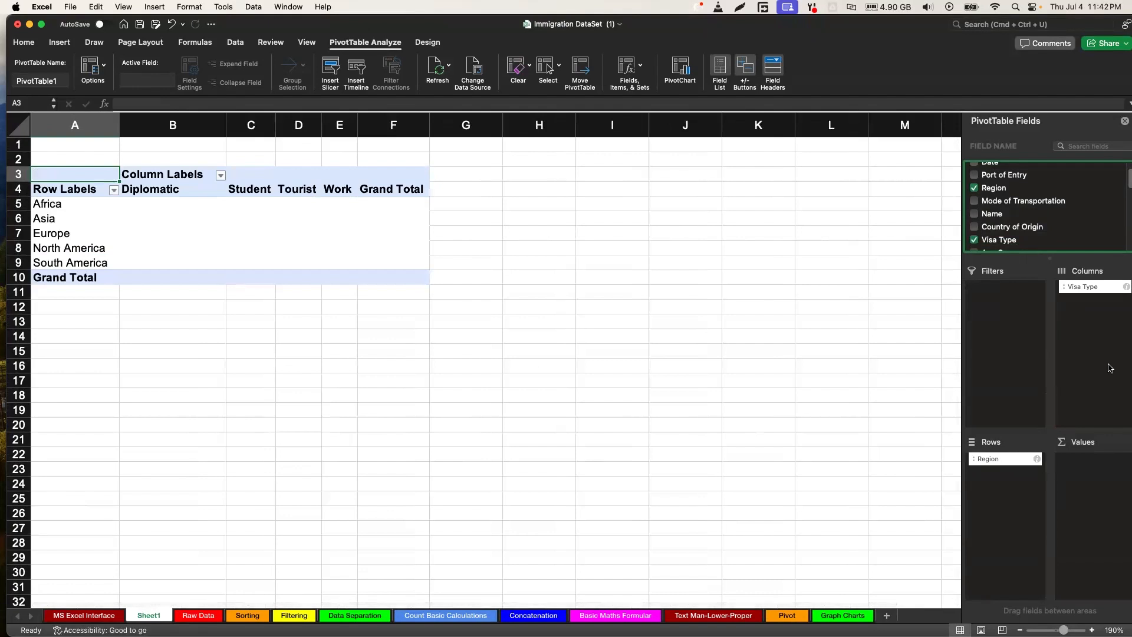
Add the ID field to the PivotTable's values.
{"action": "scroll", "coordinate": [1002, 201], "scroll_direction": "up", "scroll_amount": 2}
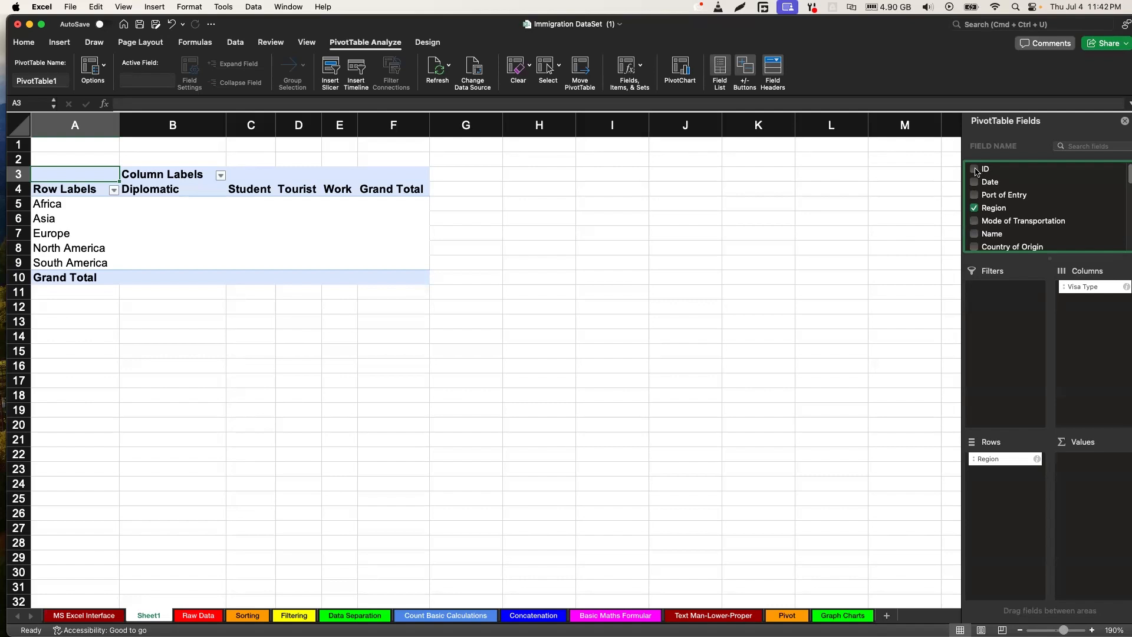
{"action": "left_click_drag", "start_coordinate": [976, 169], "coordinate": [1095, 472]}
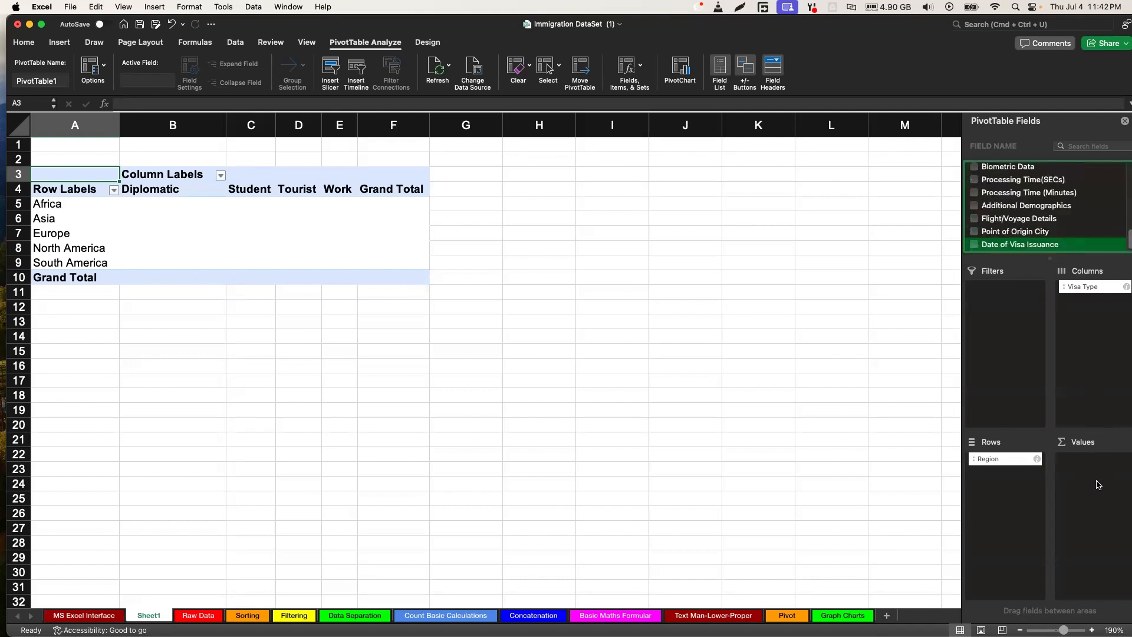
{"action": "scroll", "coordinate": [1029, 200], "scroll_direction": "up", "scroll_amount": 10}
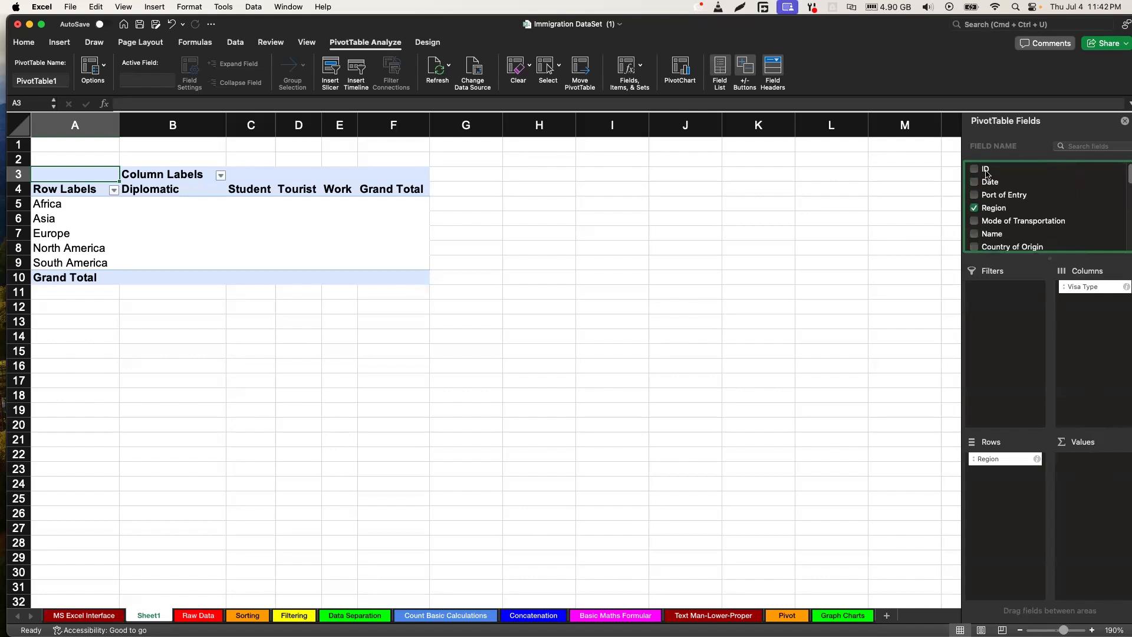
{"action": "left_click_drag", "start_coordinate": [988, 171], "coordinate": [1091, 488]}
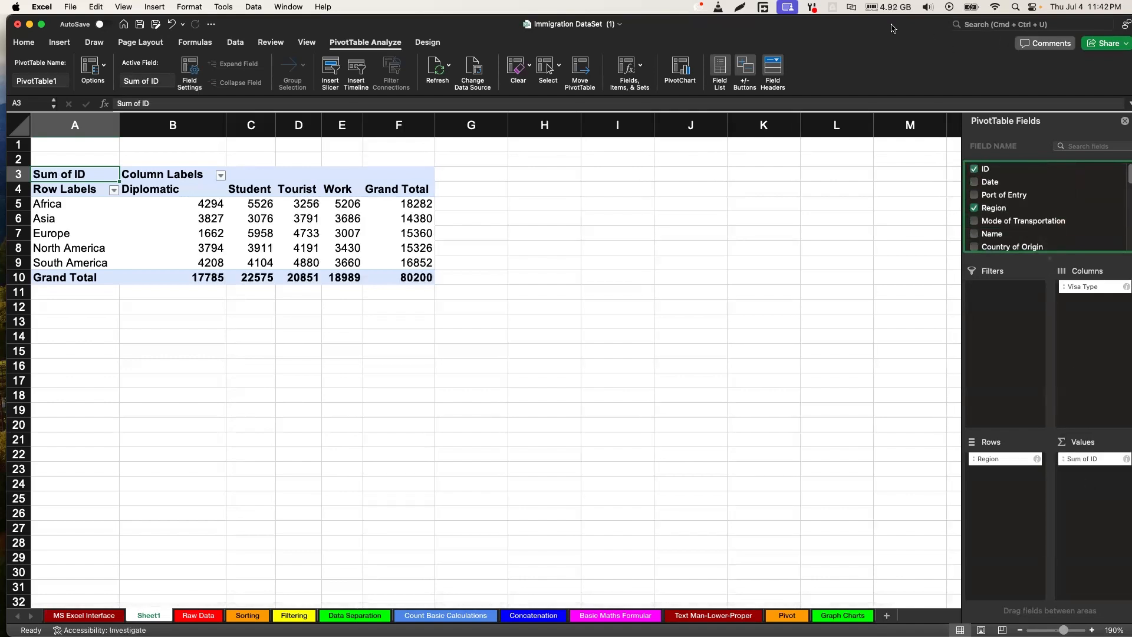
{"action": "left_click_drag", "start_coordinate": [892, 26], "coordinate": [886, 26]}
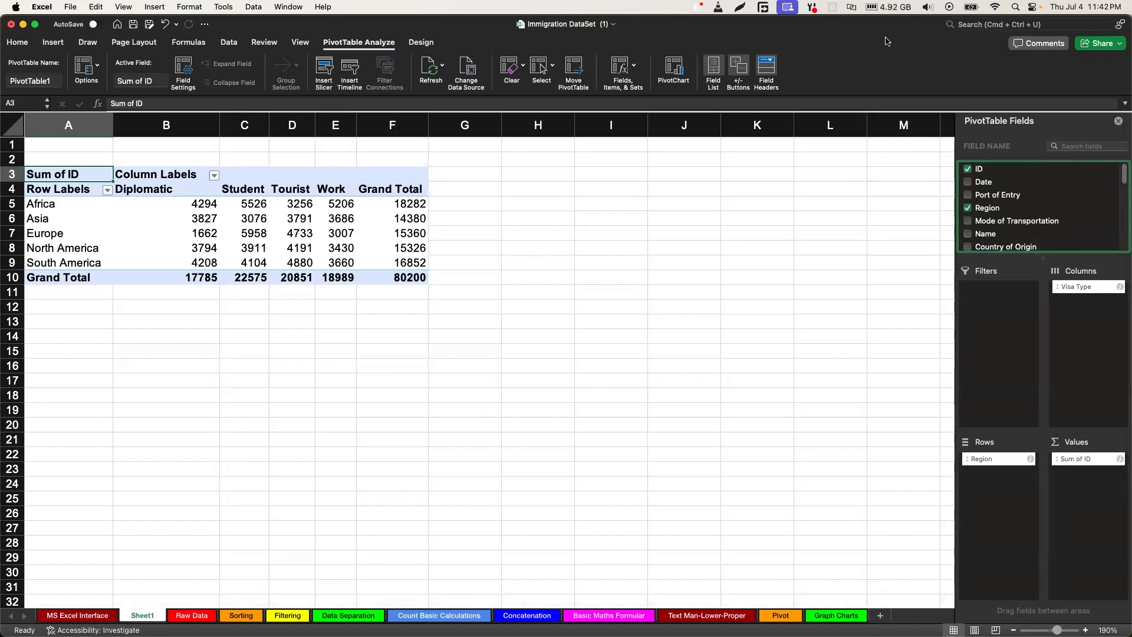
Change the ID value field's settings so that it is summarized by Count.
{"action": "left_click", "coordinate": [1088, 462]}
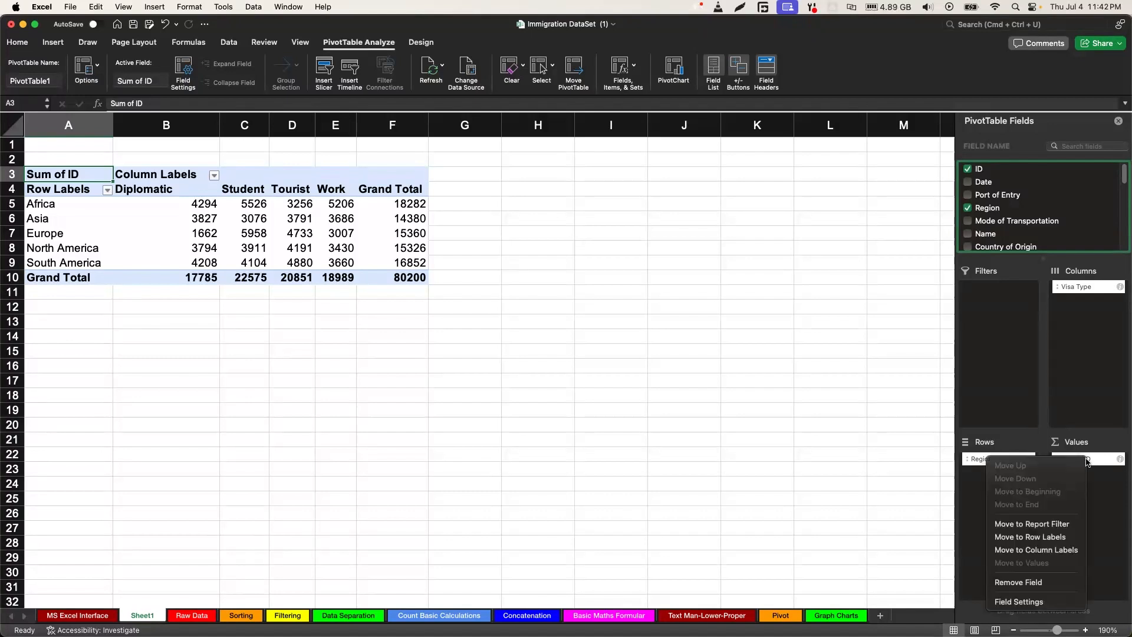
{"action": "left_click", "coordinate": [1032, 602]}
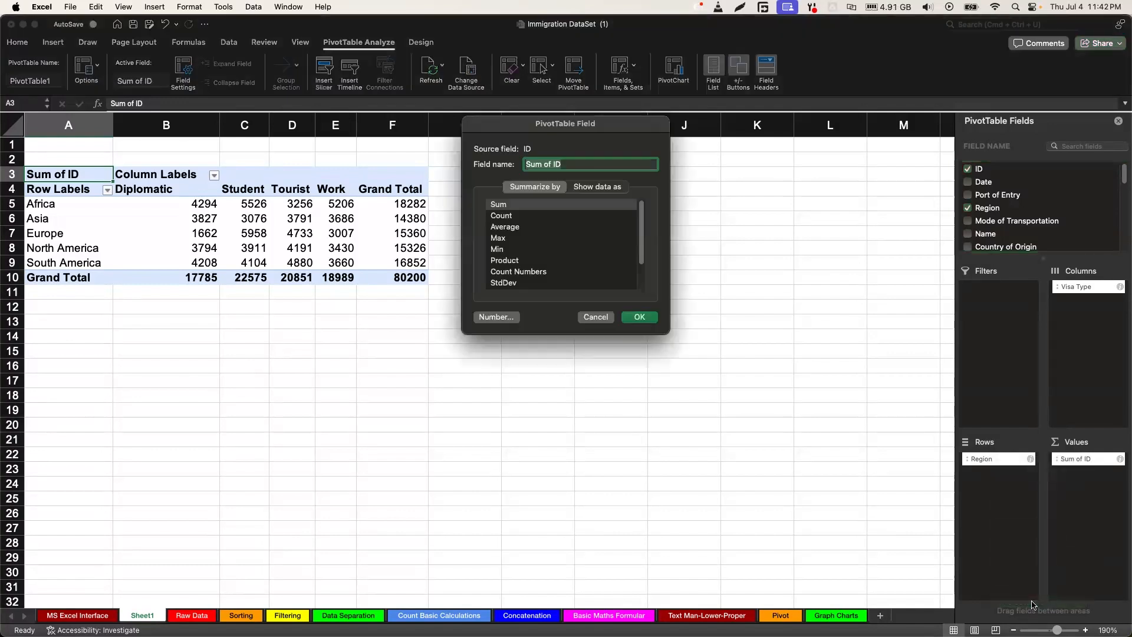
{"action": "left_click", "coordinate": [505, 216]}
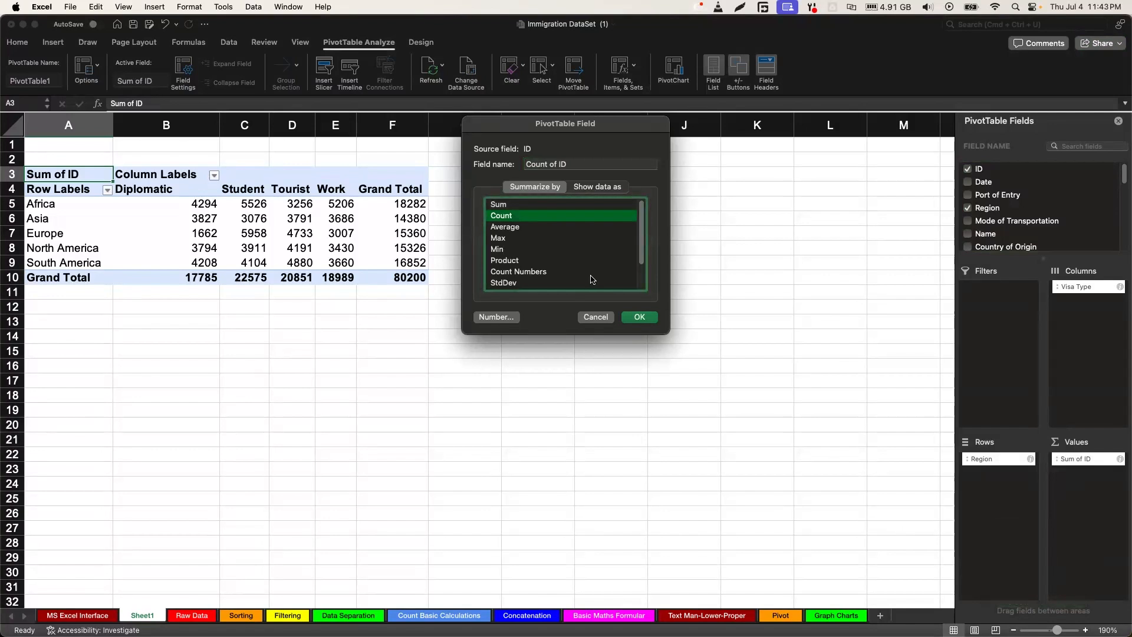
{"action": "left_click", "coordinate": [641, 317]}
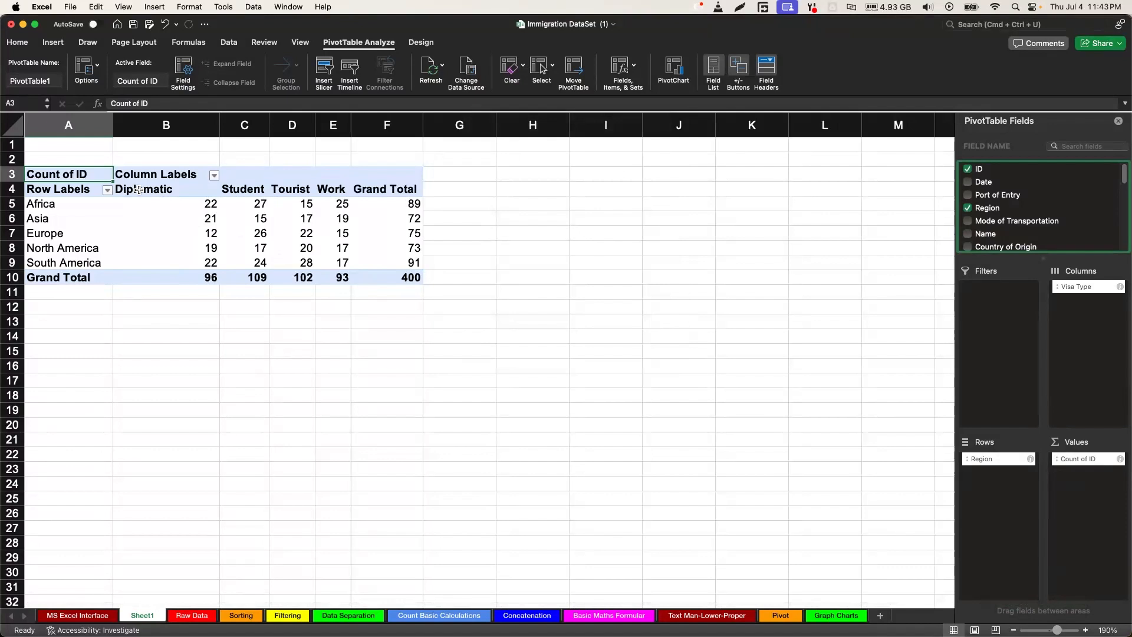
Center the visa type headers, counts and grand totals of the PivotTable in B4:F10.
{"action": "left_click_drag", "start_coordinate": [138, 189], "coordinate": [393, 276]}
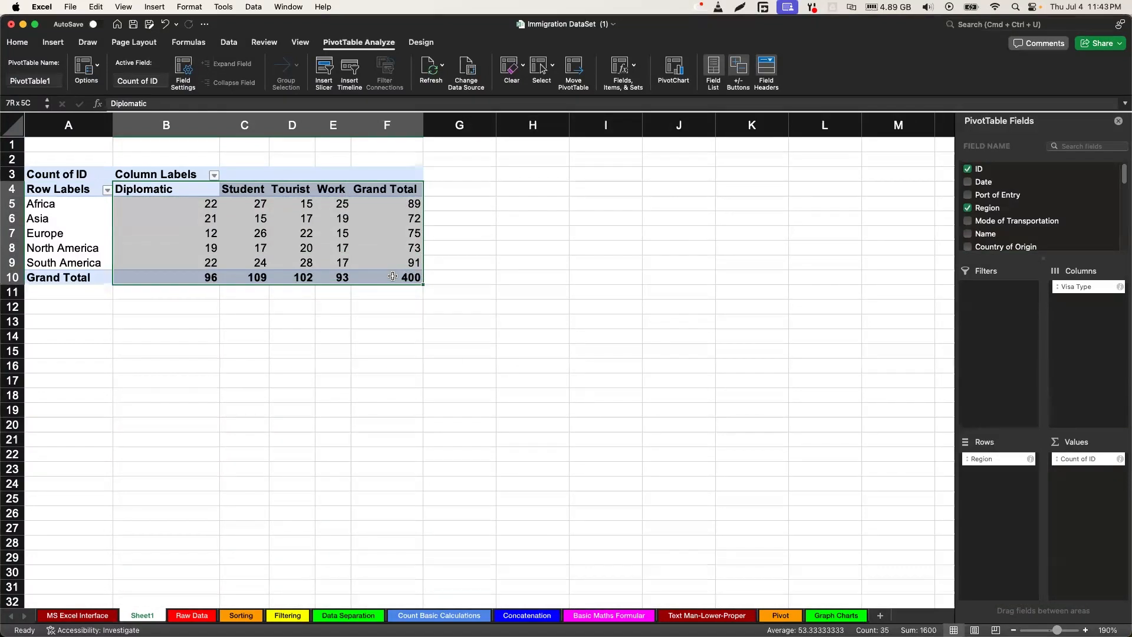
{"action": "left_click_drag", "start_coordinate": [392, 276], "coordinate": [393, 277]}
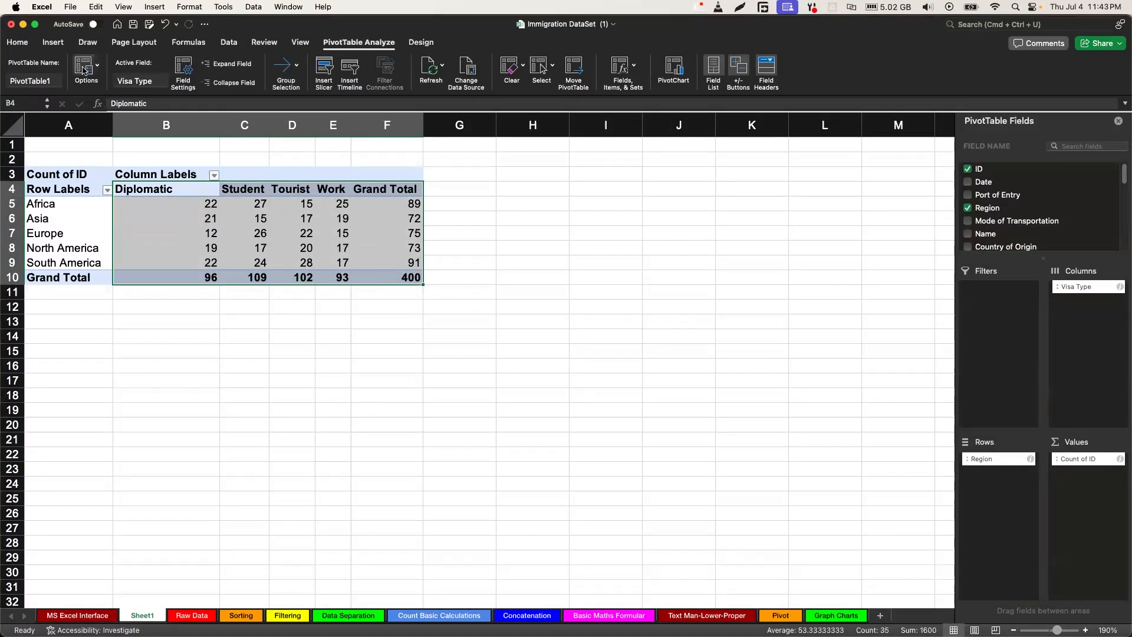
{"action": "left_click", "coordinate": [19, 43]}
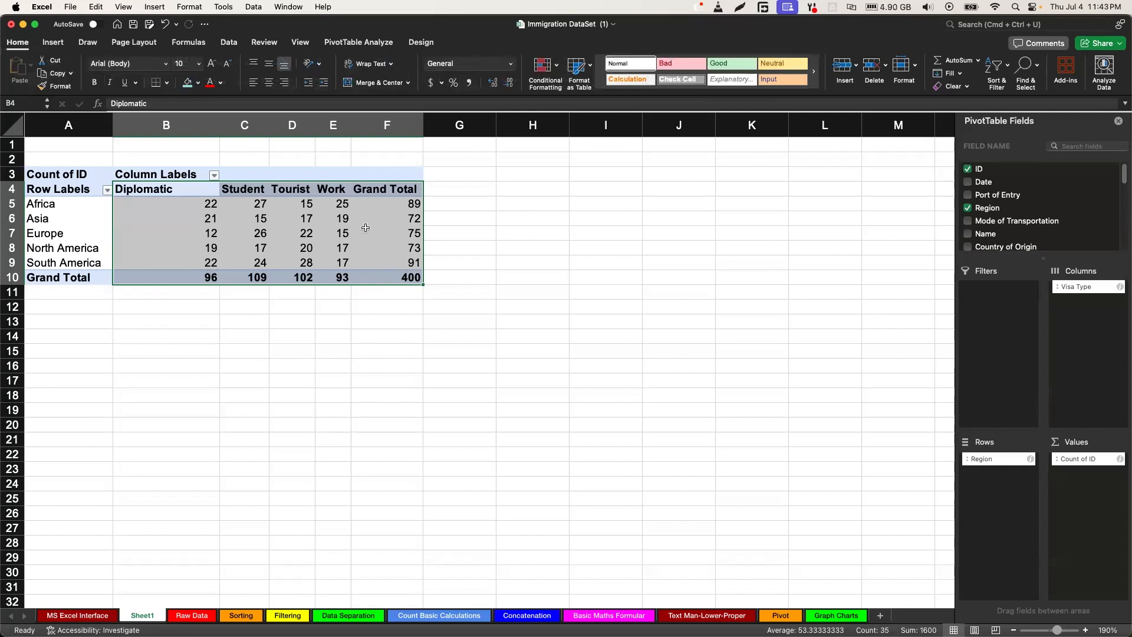
{"action": "left_click", "coordinate": [269, 83]}
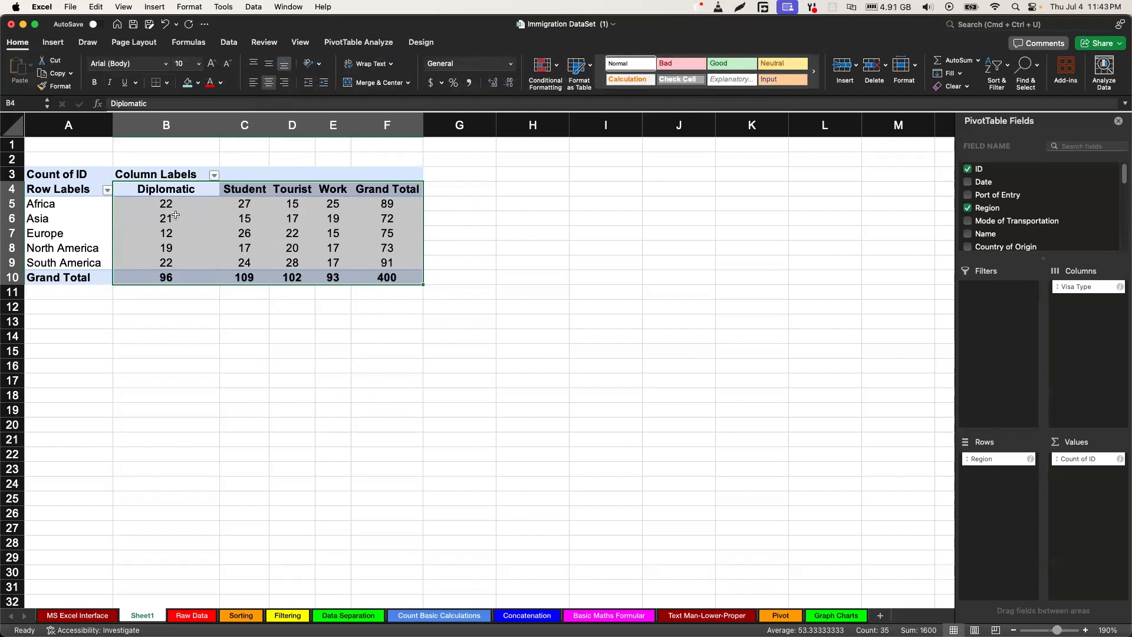
{"action": "left_click", "coordinate": [522, 368]}
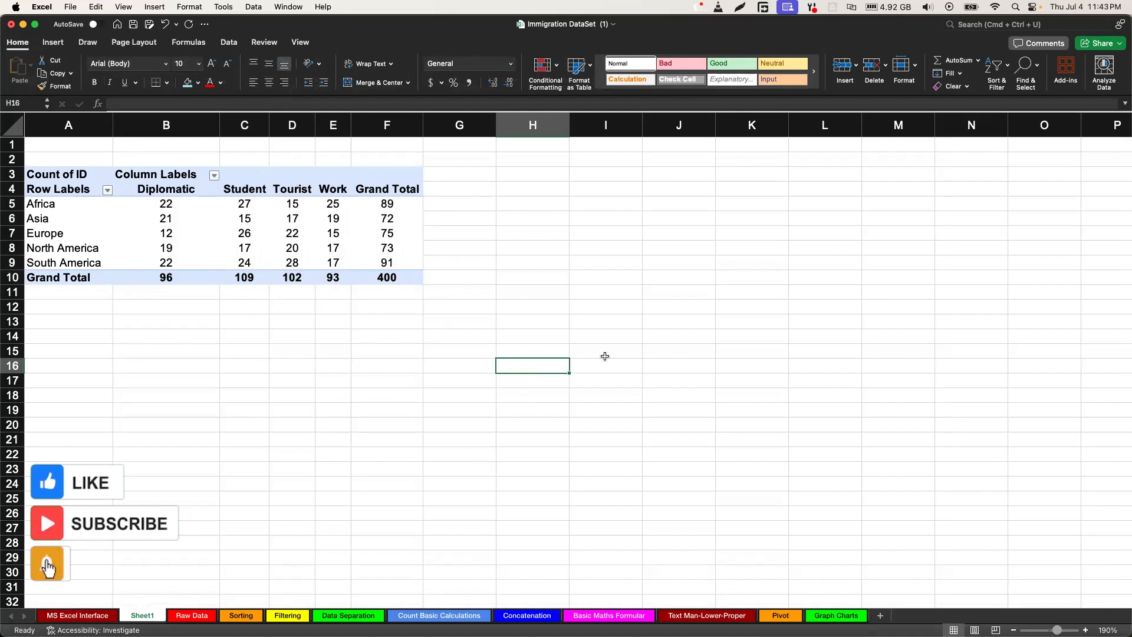
{"action": "left_click", "coordinate": [444, 418]}
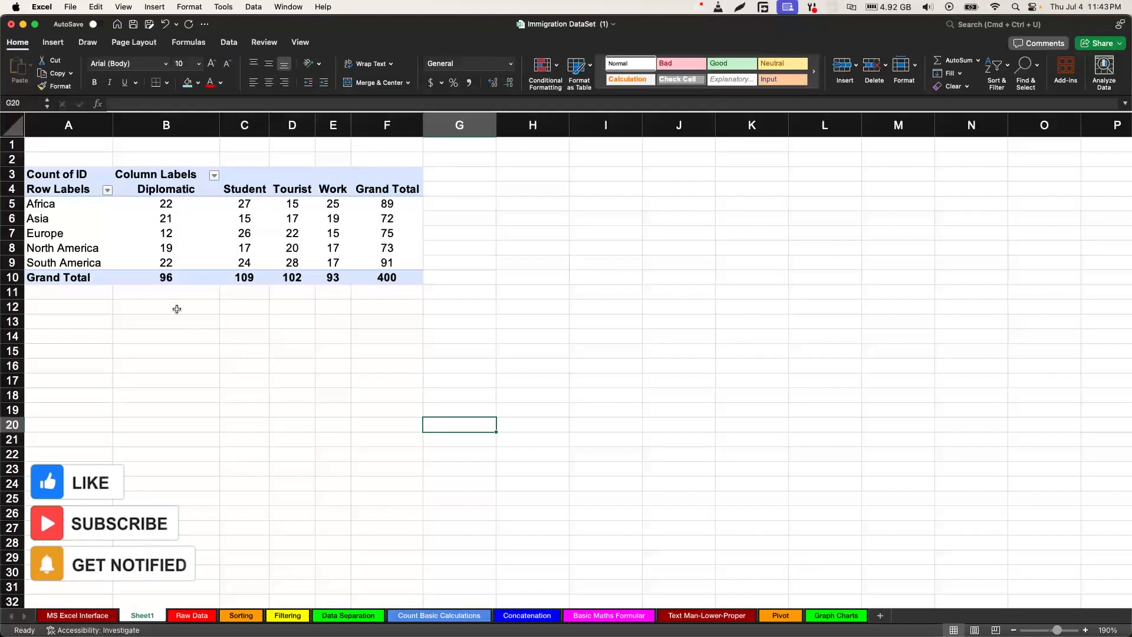
{"action": "left_click", "coordinate": [37, 203]}
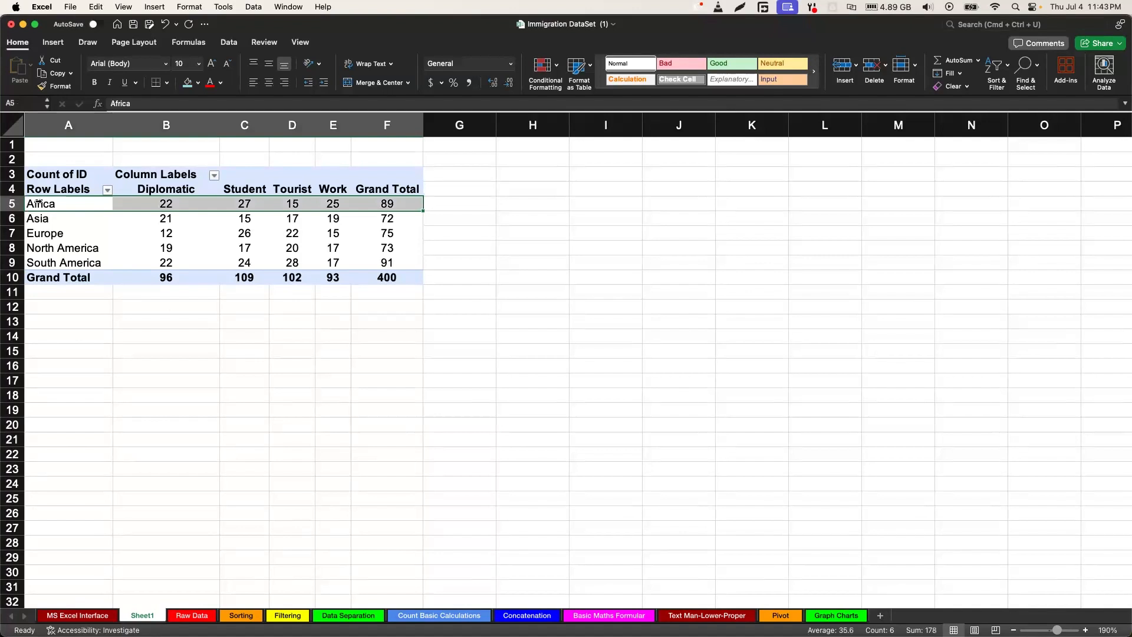
{"action": "left_click", "coordinate": [162, 365]}
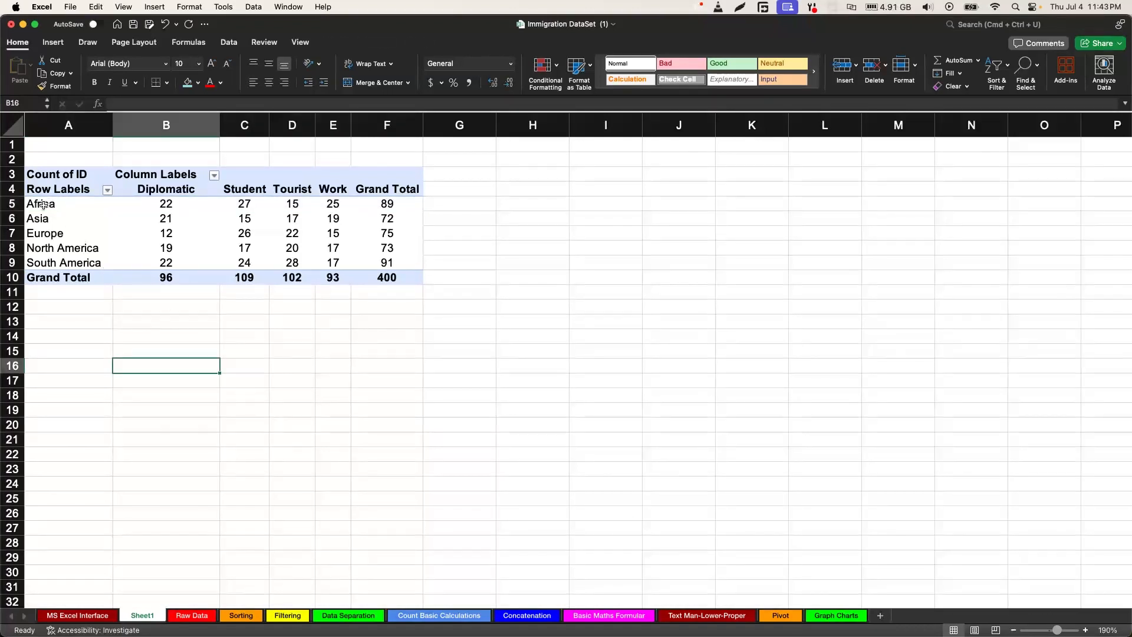
{"action": "left_click", "coordinate": [44, 203]}
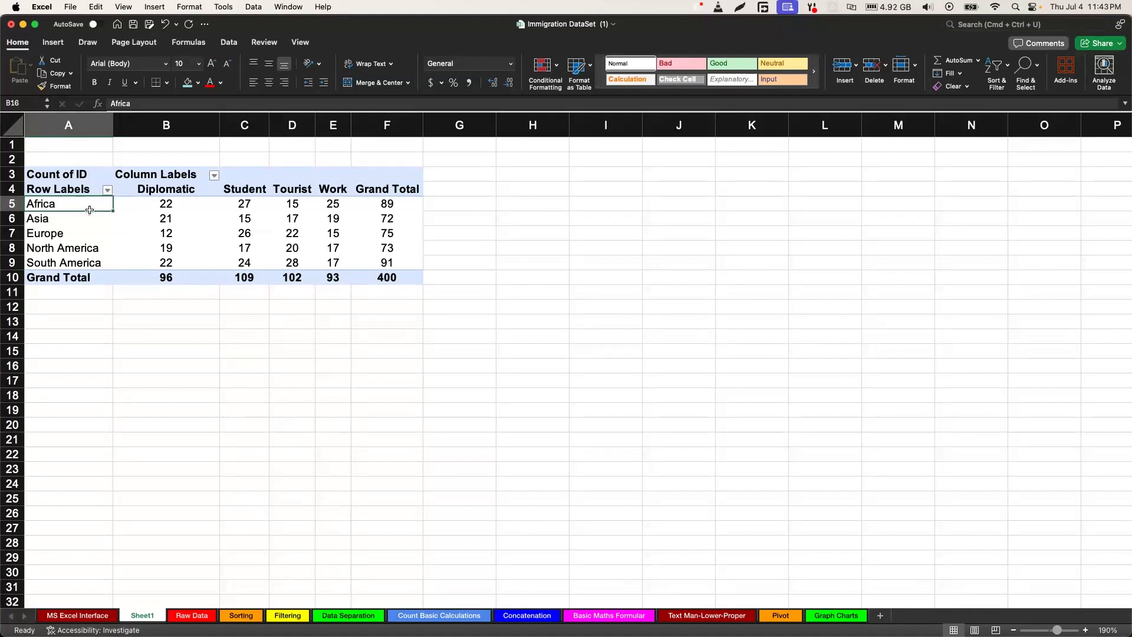
{"action": "left_click", "coordinate": [71, 308]}
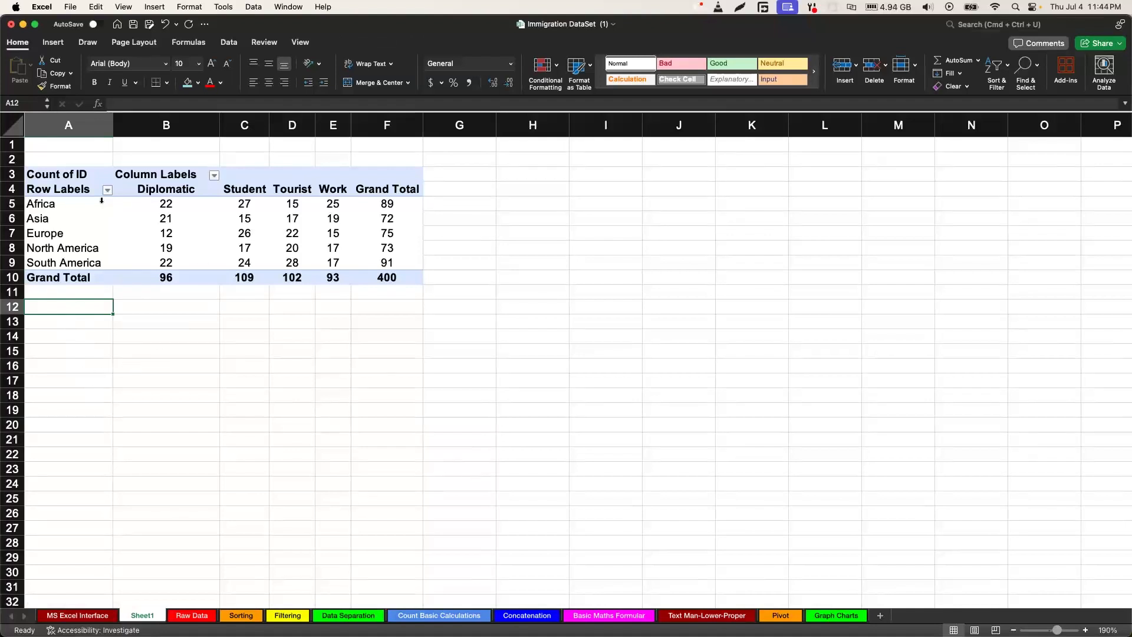
Copy the whole PivotTable in A3:F10 and paste the duplicate below it at A15.
{"action": "left_click_drag", "start_coordinate": [57, 176], "coordinate": [391, 271]}
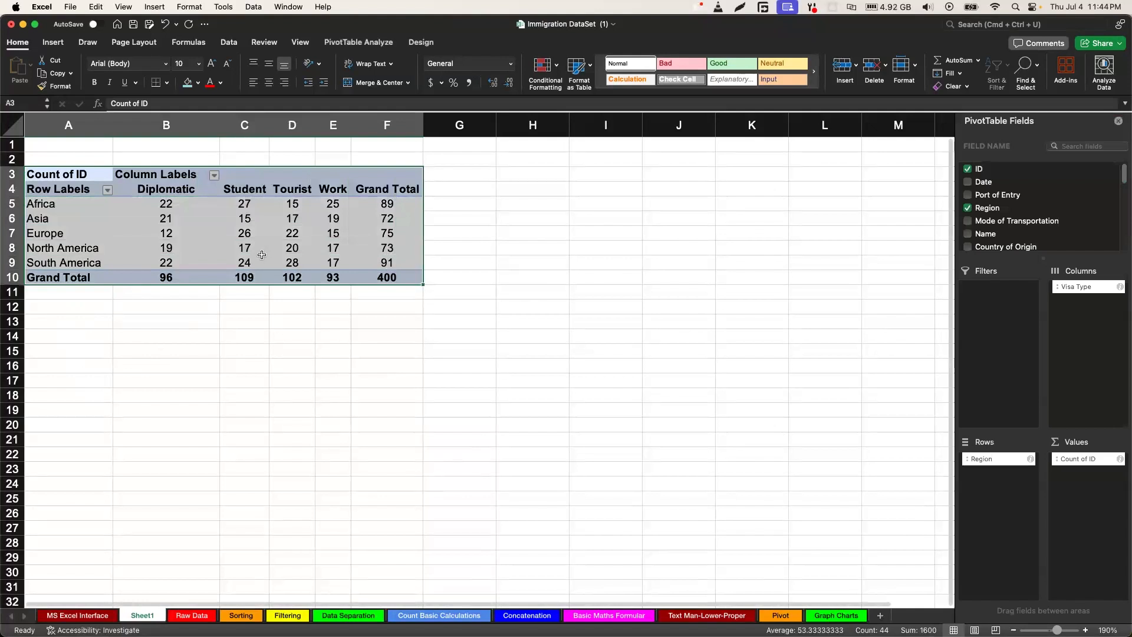
{"action": "right_click", "coordinate": [230, 241]}
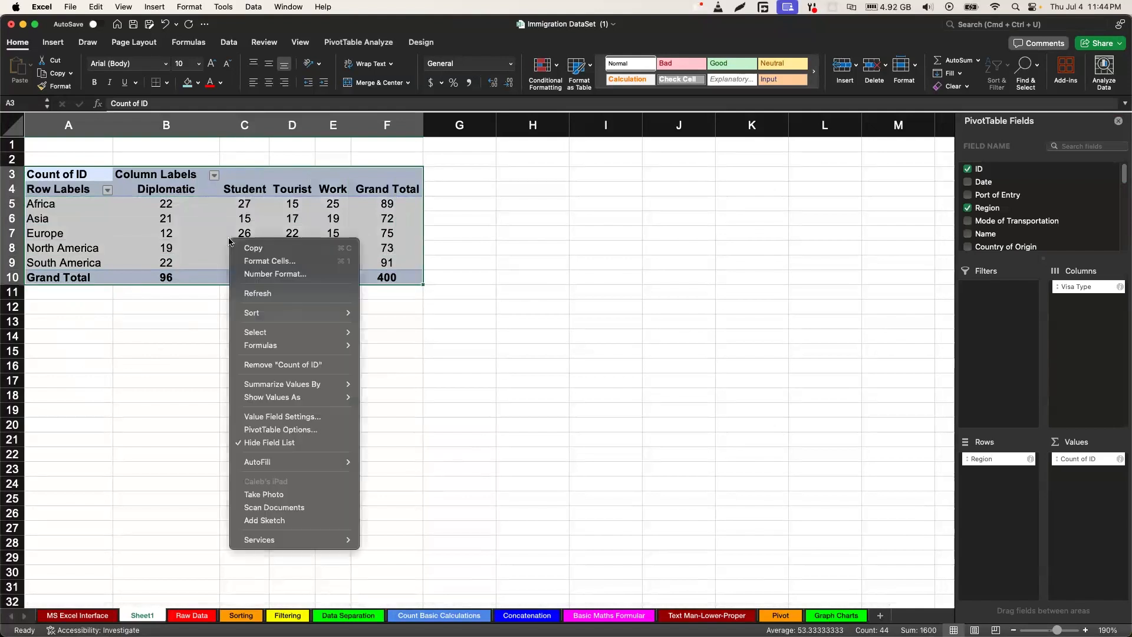
{"action": "left_click", "coordinate": [262, 246]}
{"action": "left_click", "coordinate": [49, 352]}
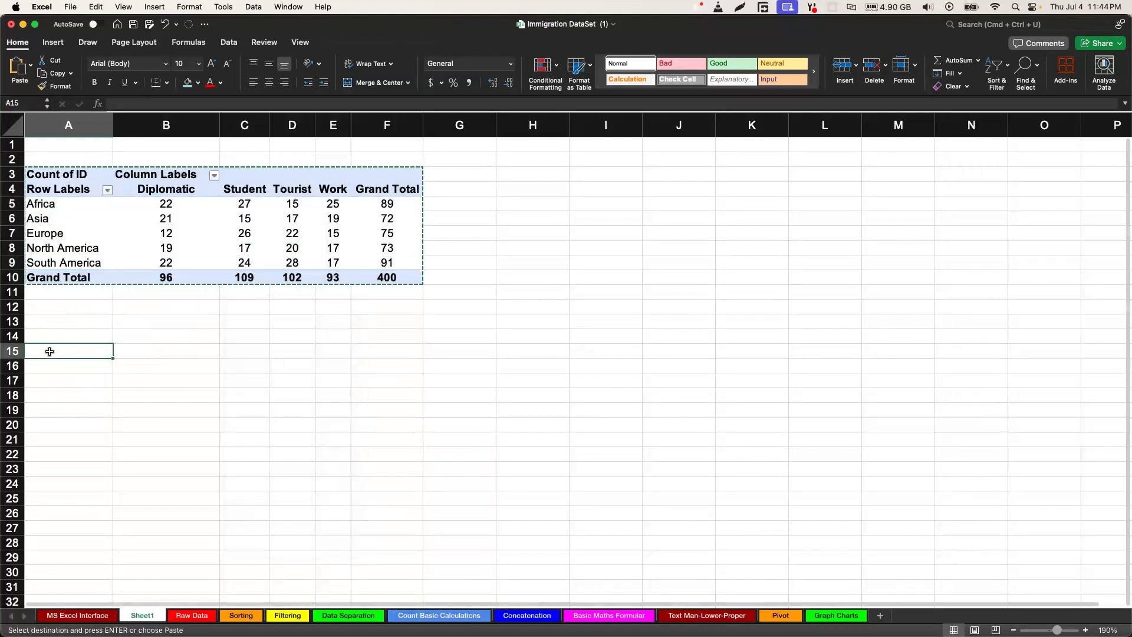
{"action": "key", "text": "super+v"}
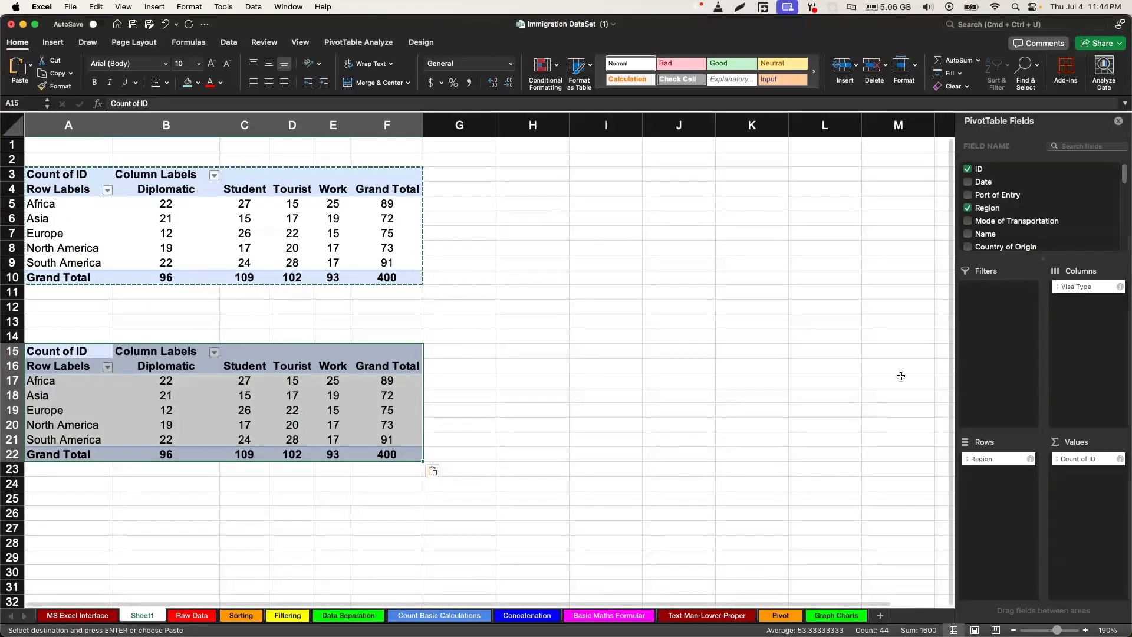
Remove the Visa Type field from the columns of the duplicate PivotTable.
{"action": "left_click", "coordinate": [1080, 327]}
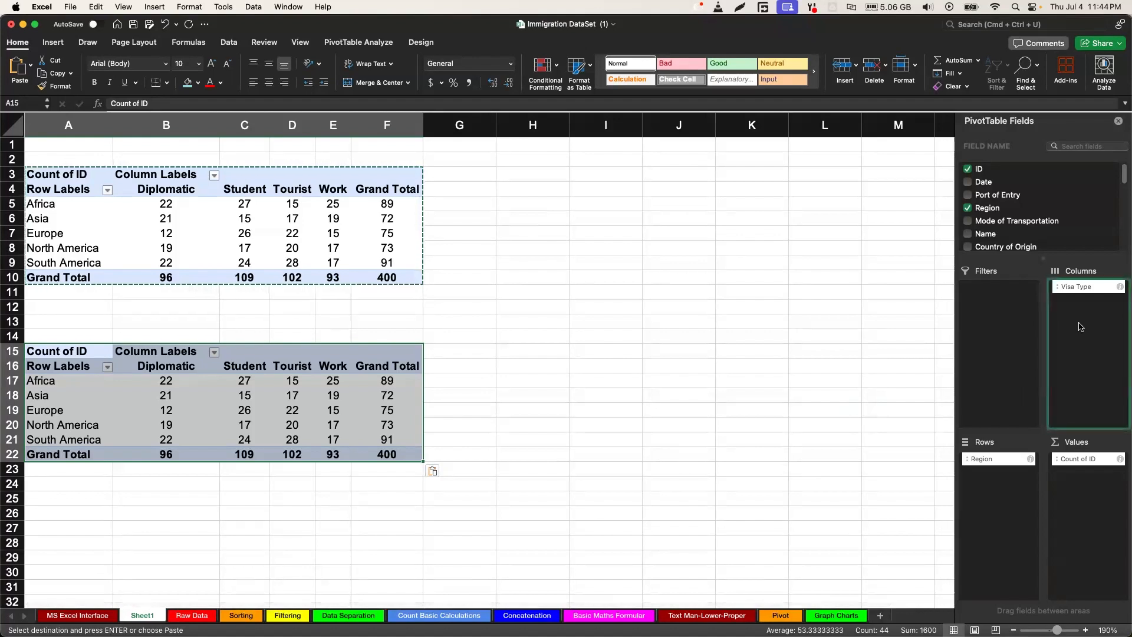
{"action": "left_click", "coordinate": [1084, 289]}
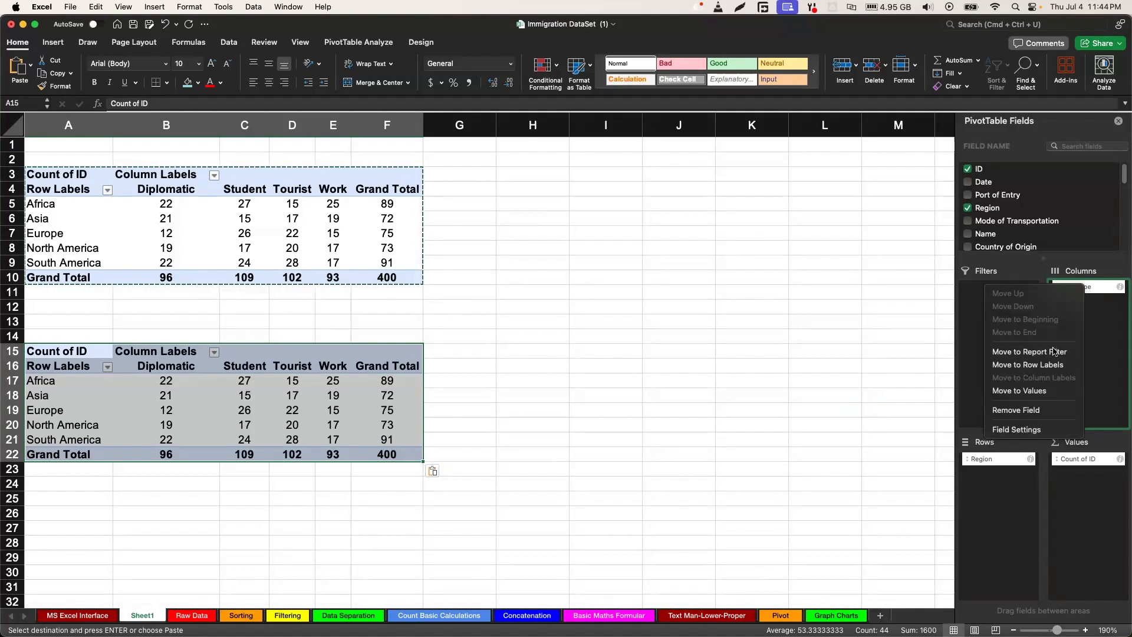
{"action": "left_click", "coordinate": [1038, 412]}
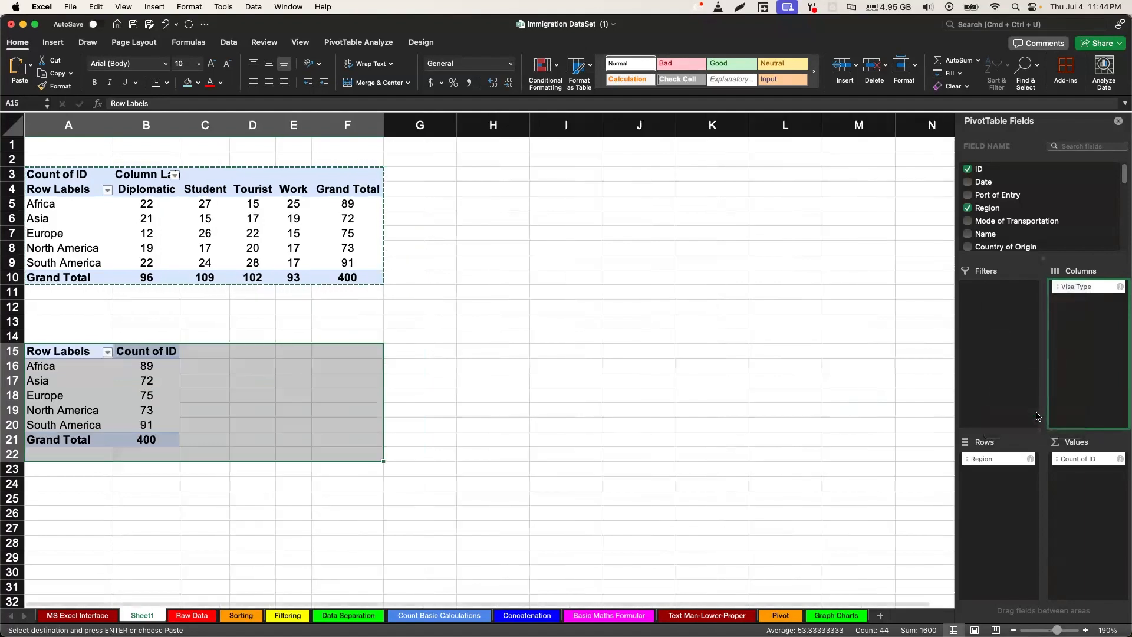
{"action": "left_click", "coordinate": [201, 367]}
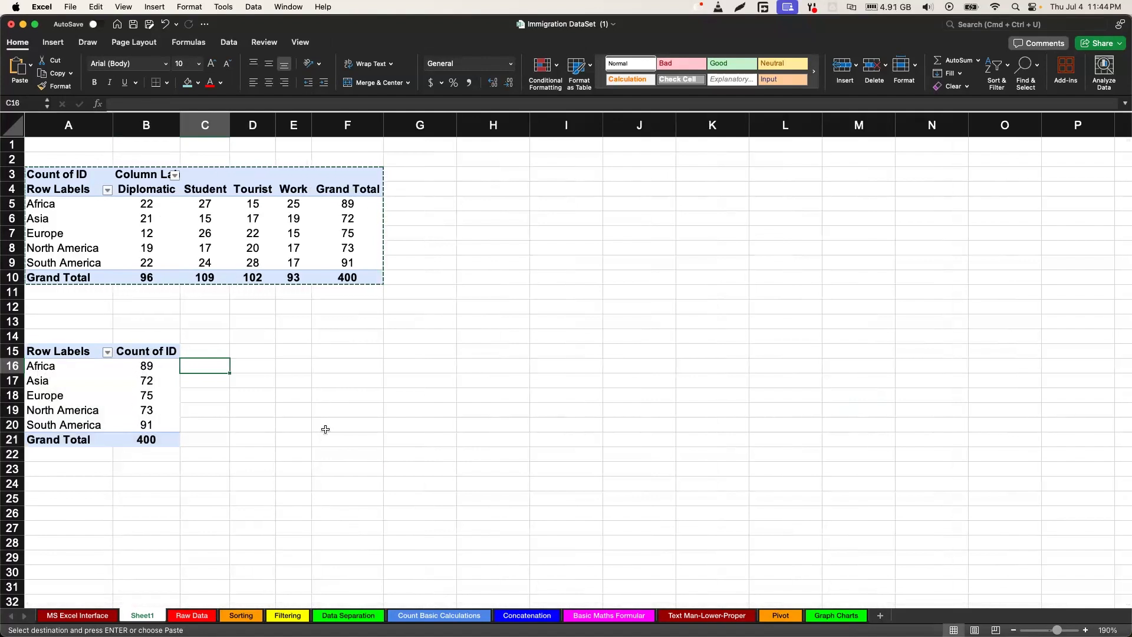
{"action": "left_click", "coordinate": [46, 365]}
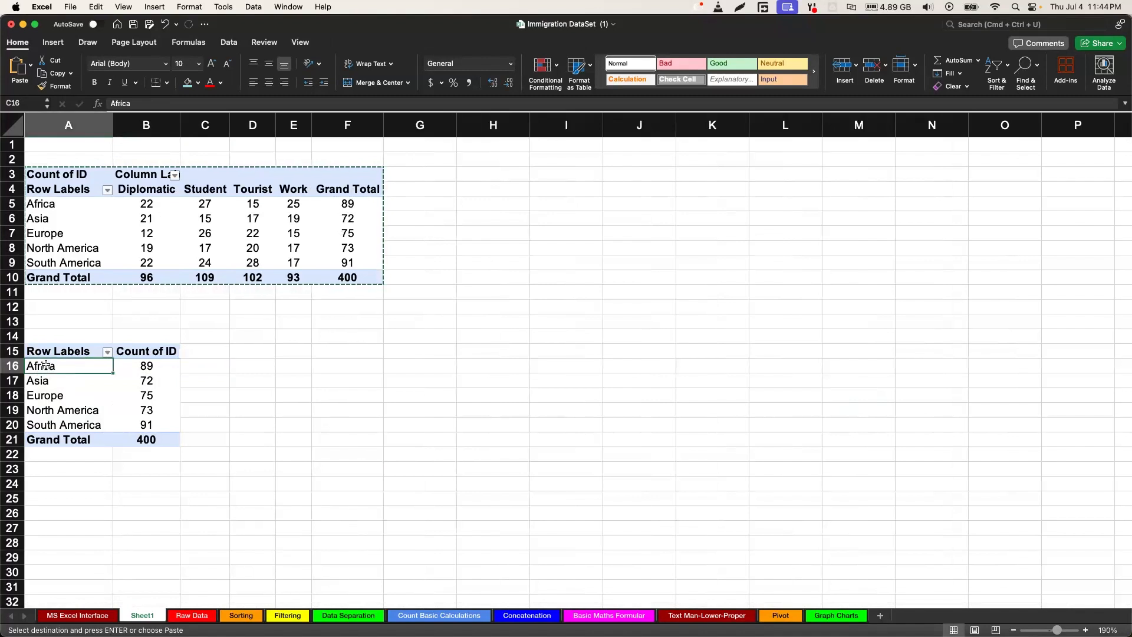
{"action": "left_click_drag", "start_coordinate": [51, 365], "coordinate": [143, 425]}
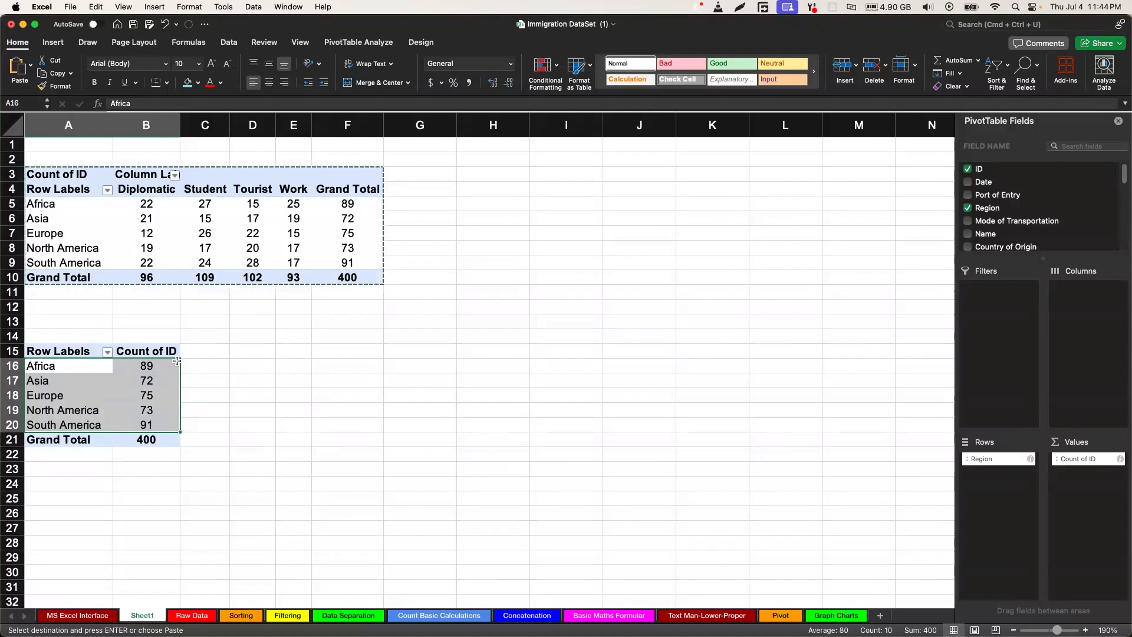
{"action": "left_click", "coordinate": [259, 375]}
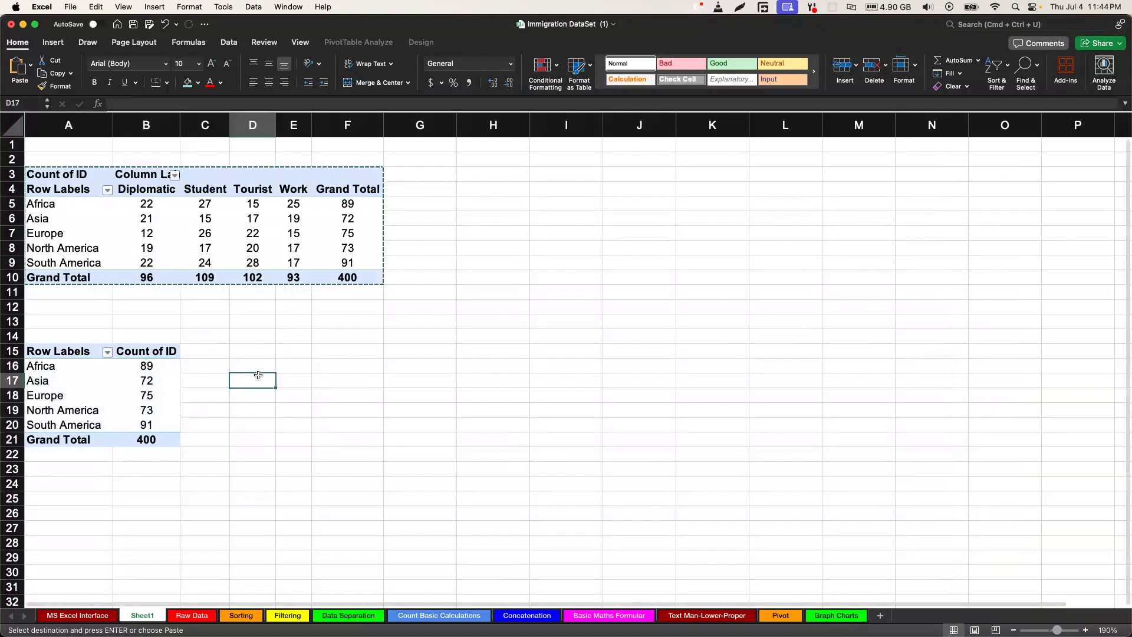
Add the ID field a second time to the duplicate PivotTable's values and summarize it by Count.
{"action": "left_click", "coordinate": [118, 402]}
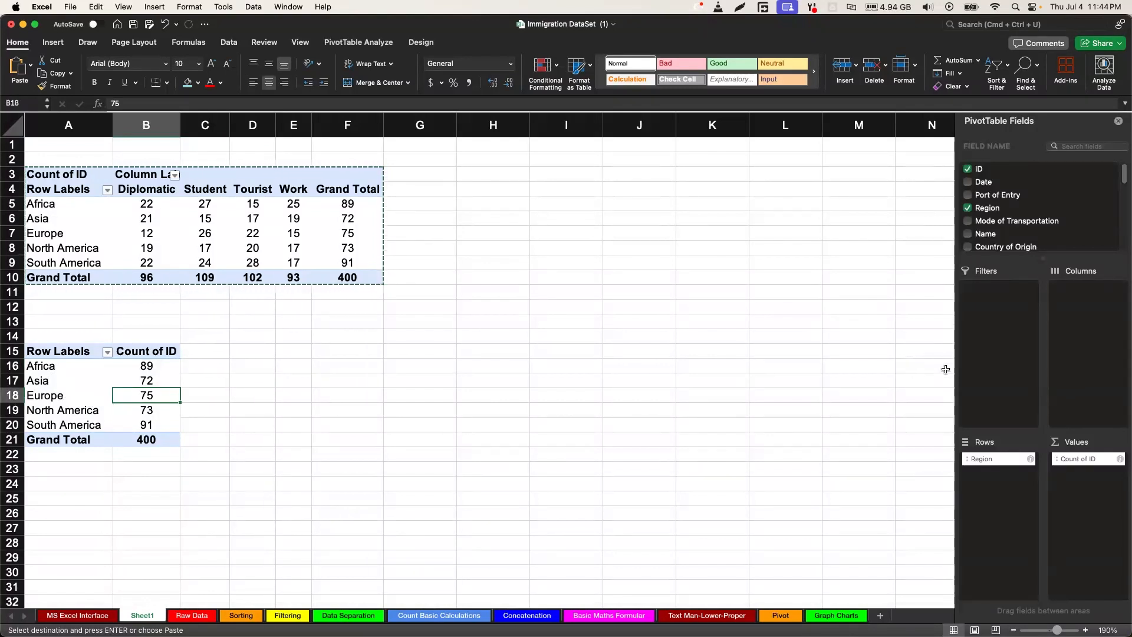
{"action": "left_click", "coordinate": [979, 169]}
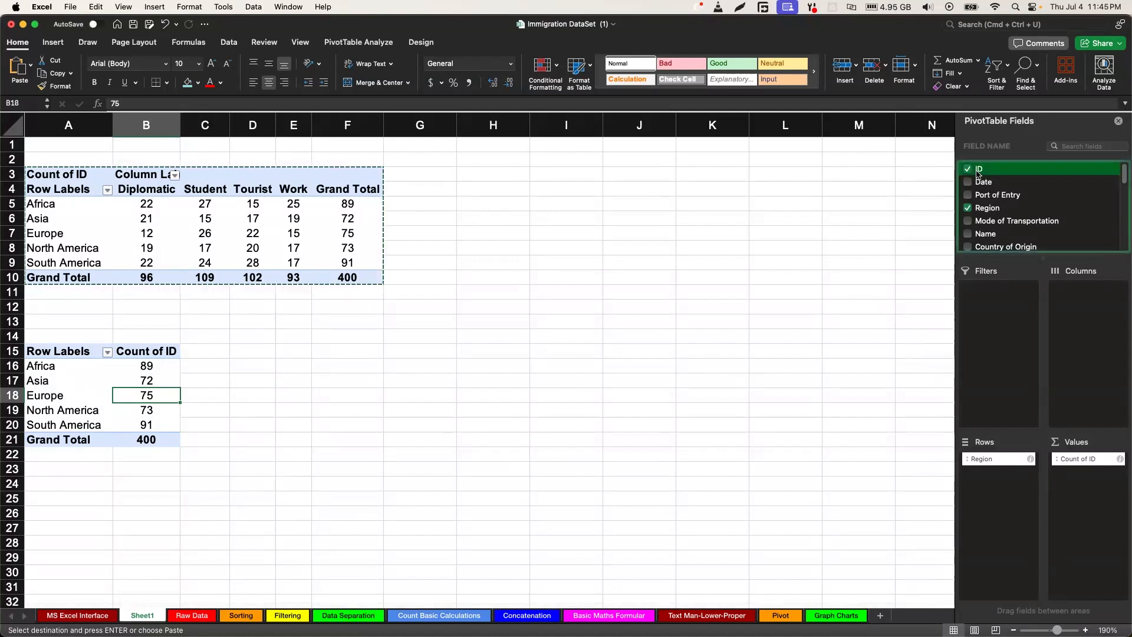
{"action": "left_click_drag", "start_coordinate": [983, 171], "coordinate": [1090, 486]}
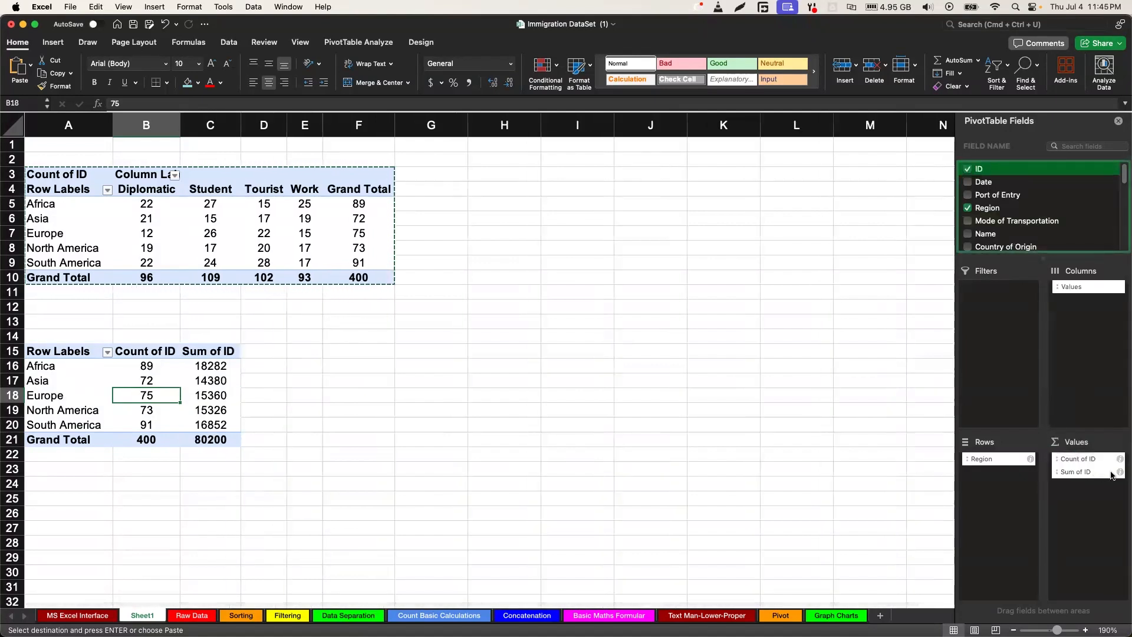
{"action": "left_click", "coordinate": [1106, 474]}
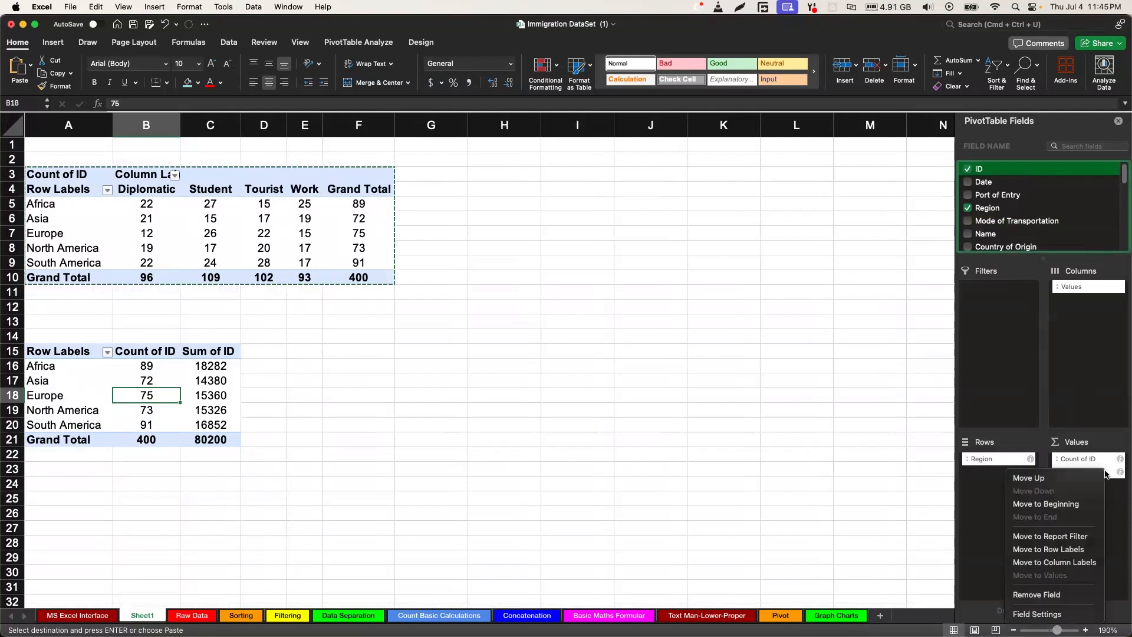
{"action": "left_click", "coordinate": [1060, 614]}
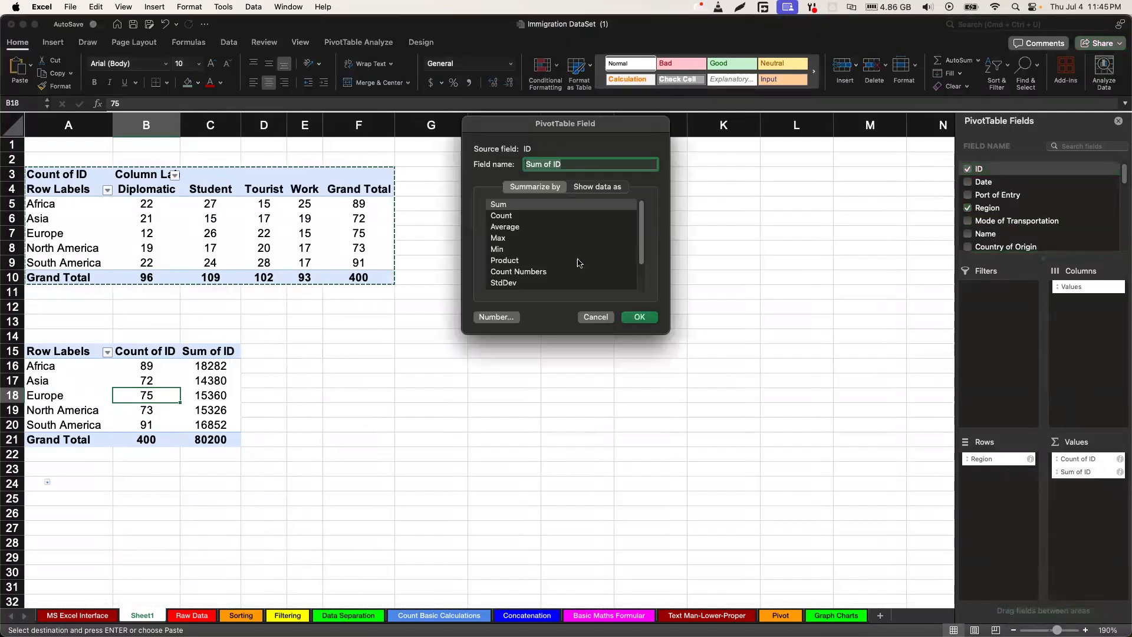
{"action": "left_click", "coordinate": [502, 216]}
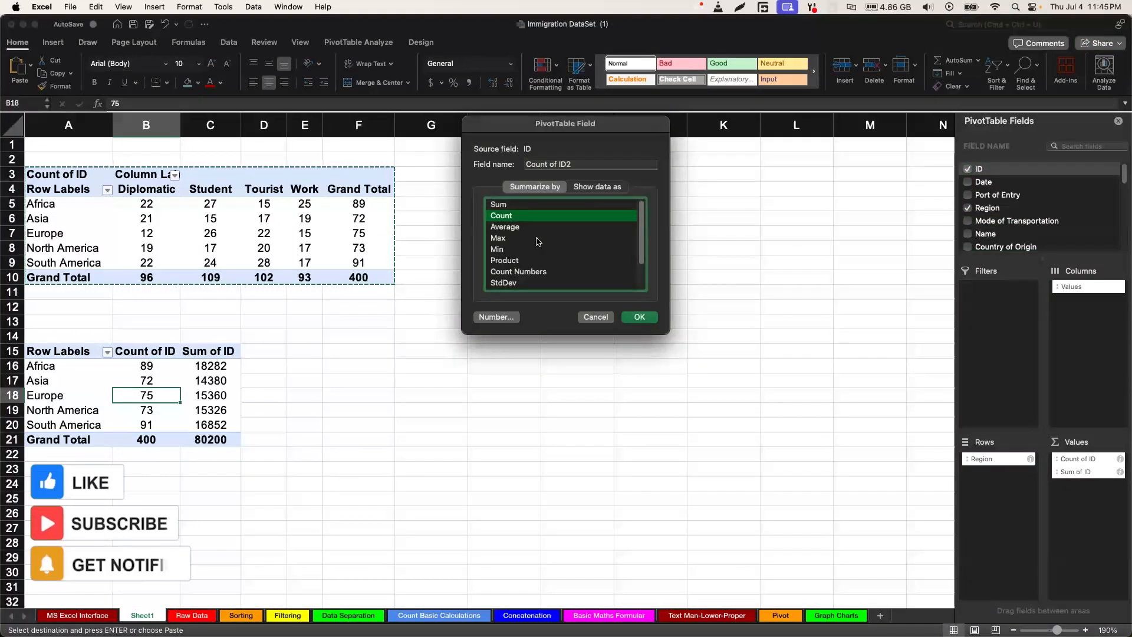
Show the second ID value field's data as % of Grand Total.
{"action": "left_click", "coordinate": [594, 192]}
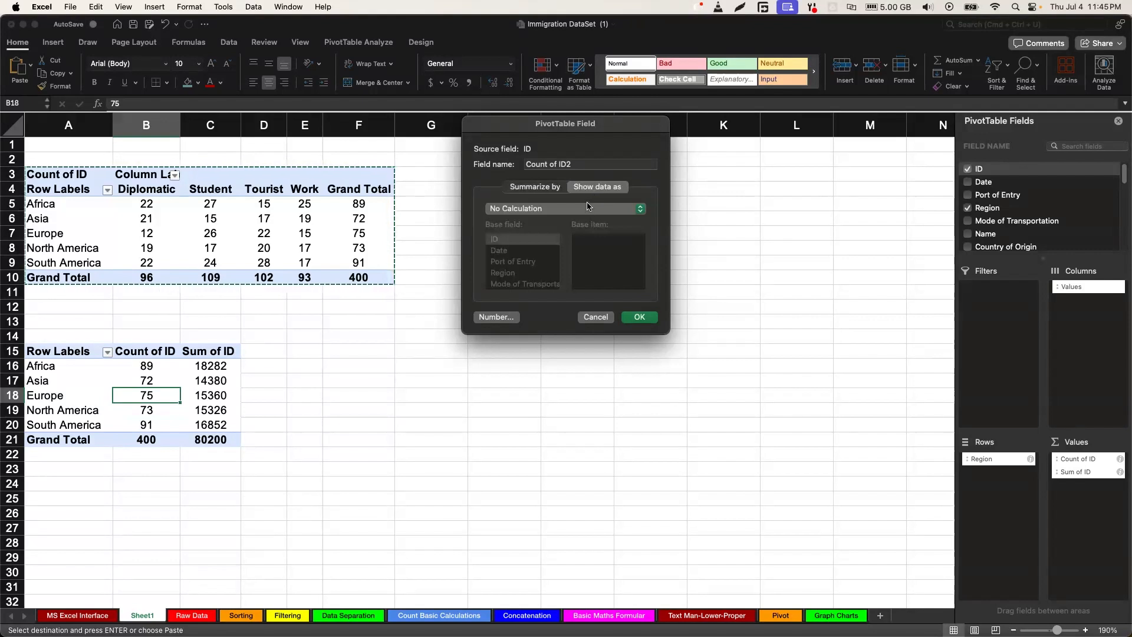
{"action": "left_click", "coordinate": [538, 211]}
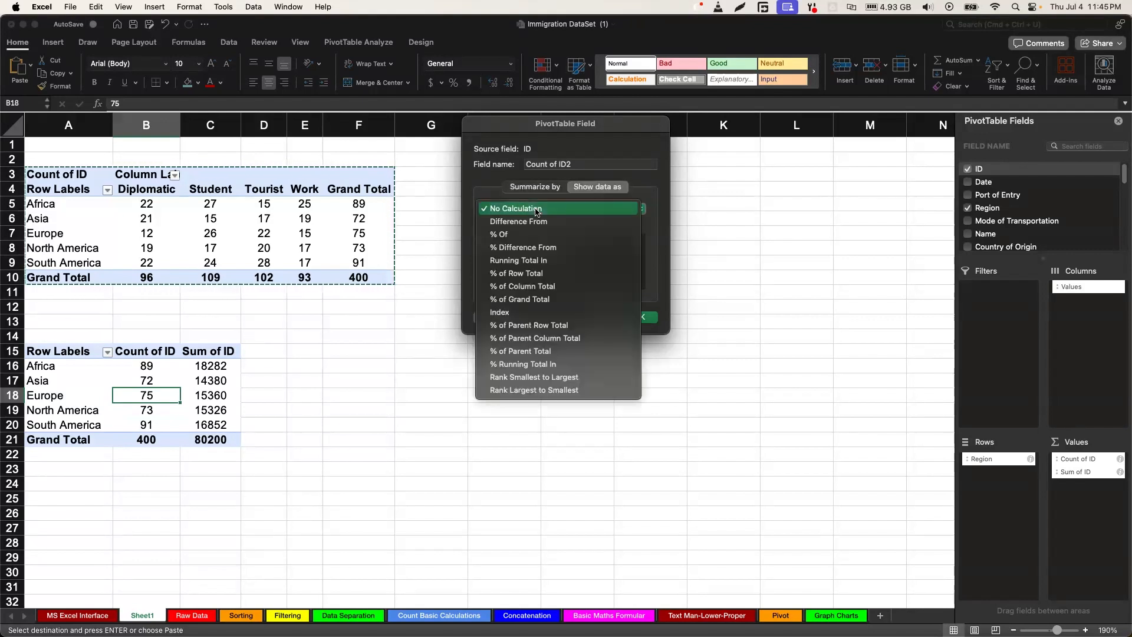
{"action": "left_click", "coordinate": [528, 300]}
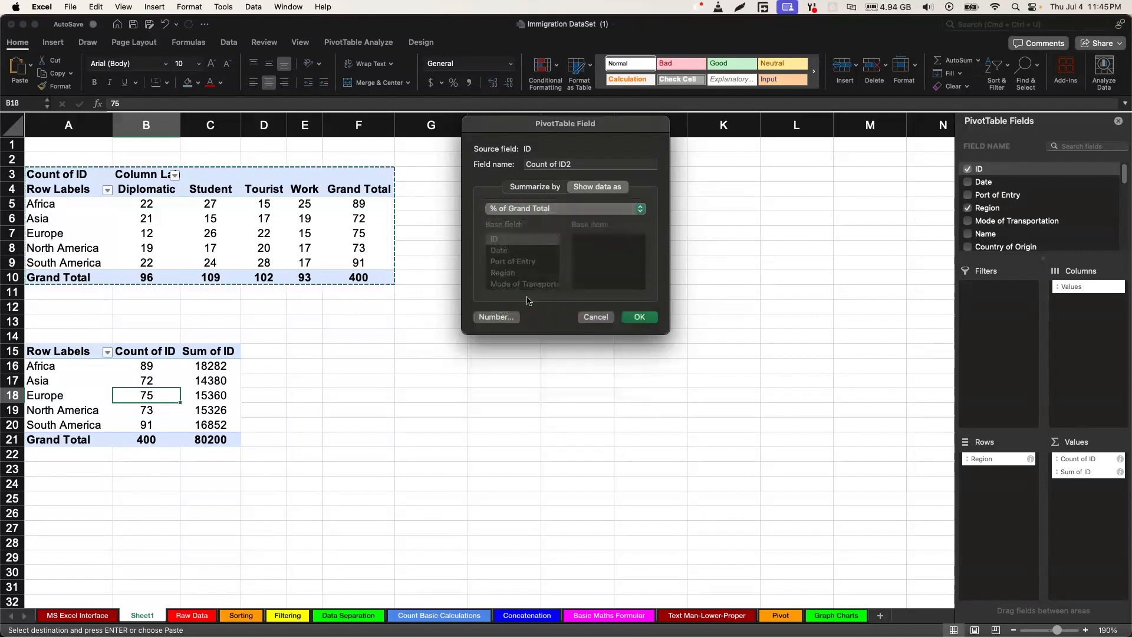
{"action": "left_click", "coordinate": [641, 317]}
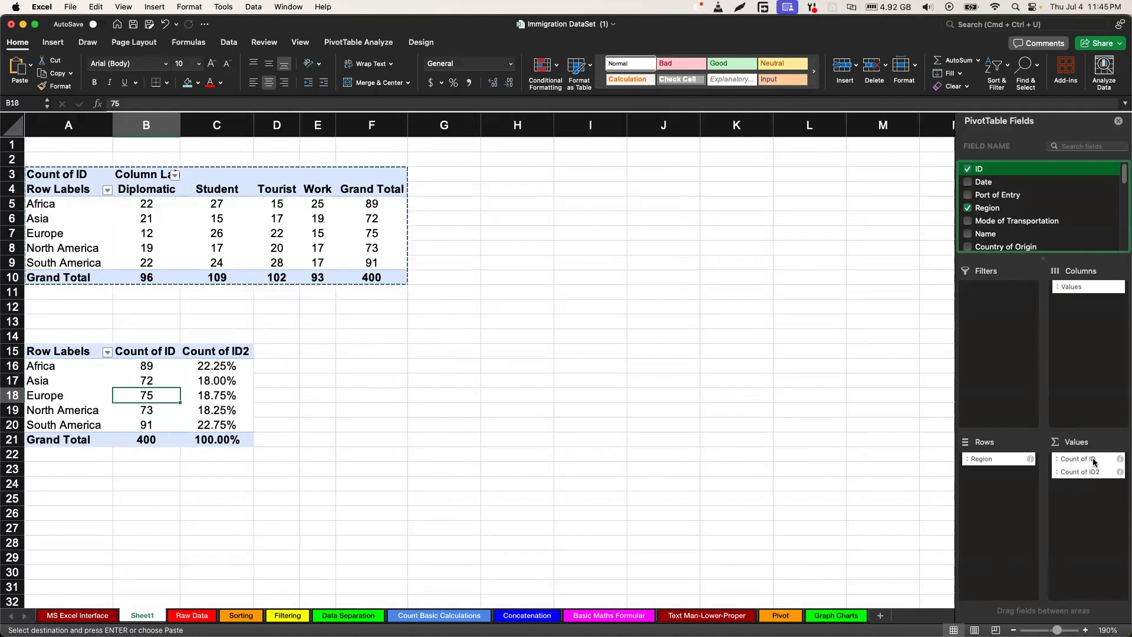
Reorder the duplicate PivotTable's values so that Count of ID comes after Count of ID2.
{"action": "left_click_drag", "start_coordinate": [1093, 461], "coordinate": [1088, 500]}
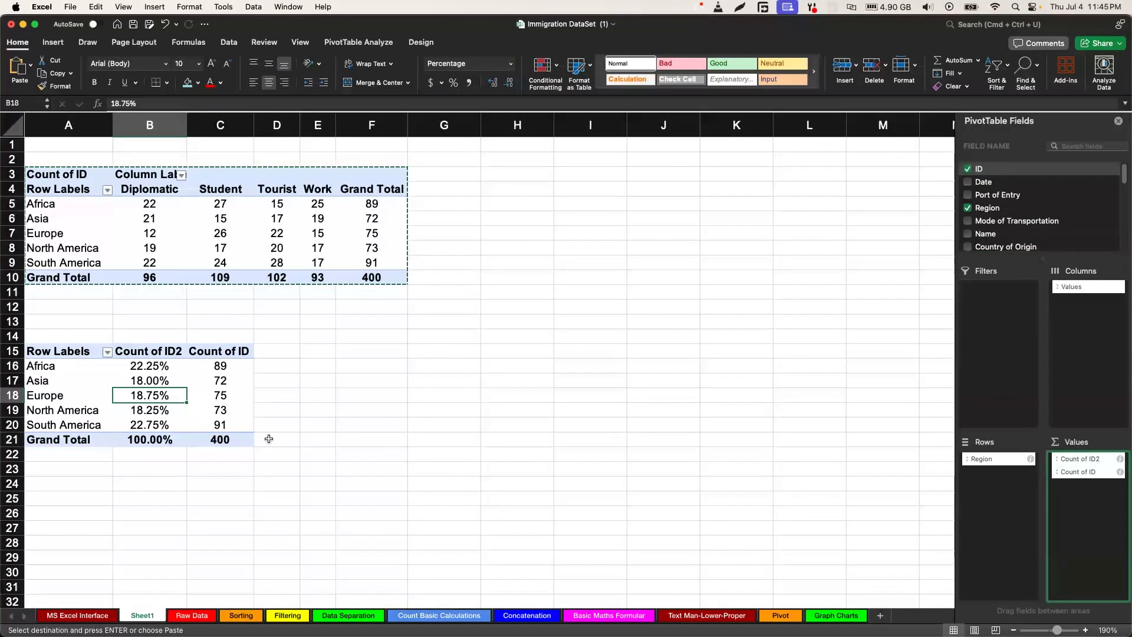
{"action": "left_click", "coordinate": [42, 366]}
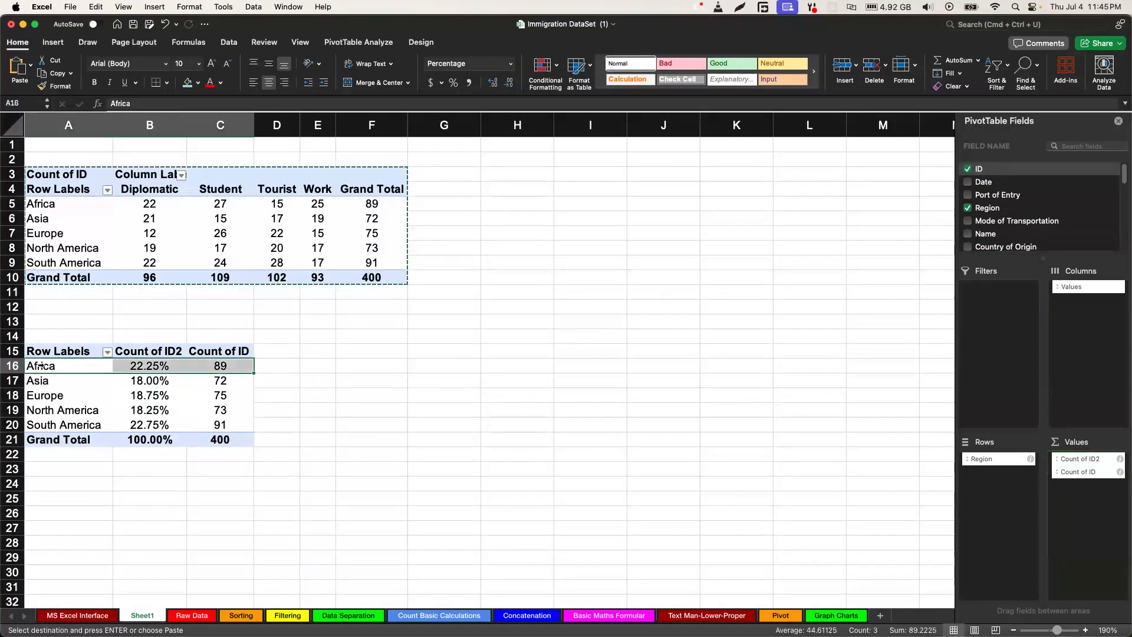
{"action": "left_click", "coordinate": [136, 394]}
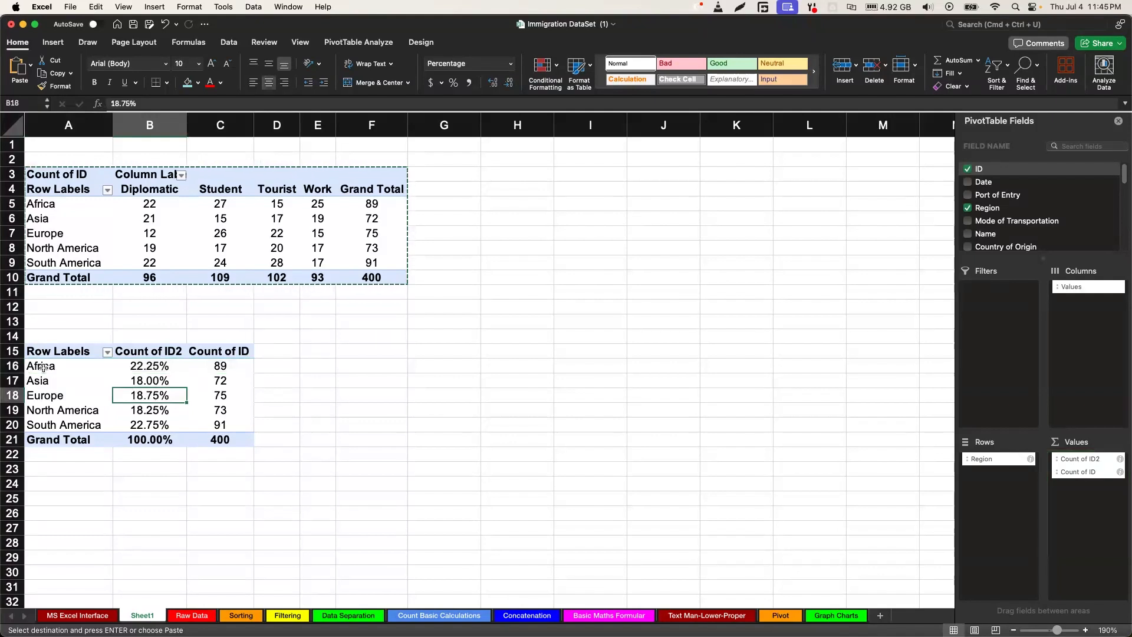
Insert a 2-D pie chart from the regions and percentages in A16:B20 and add data labels to its slices.
{"action": "left_click_drag", "start_coordinate": [43, 366], "coordinate": [145, 422]}
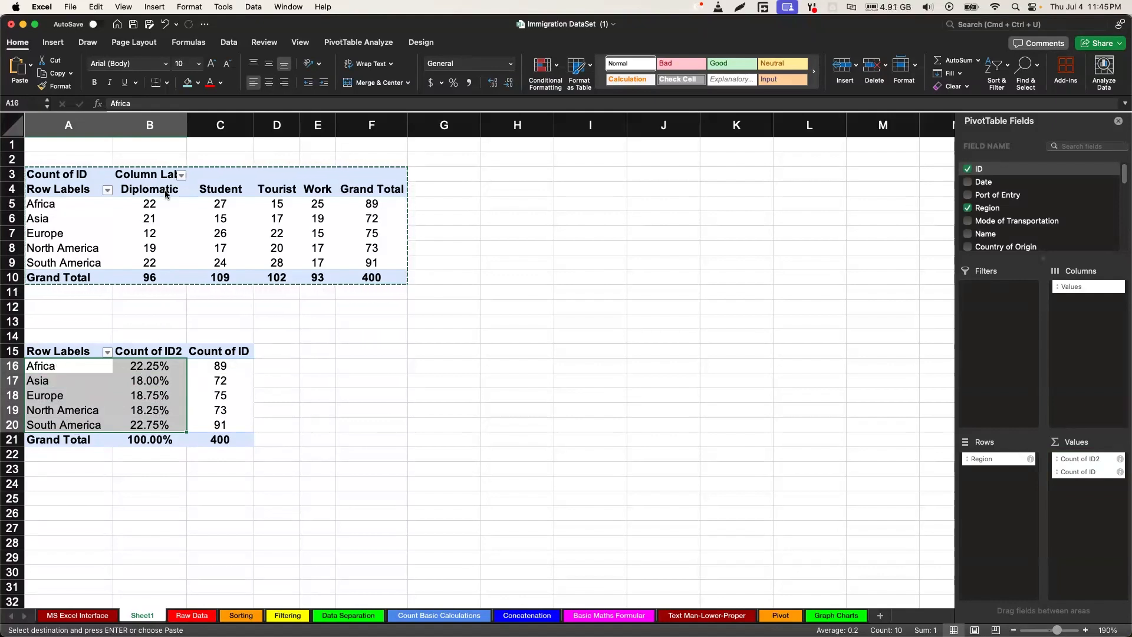
{"action": "left_click", "coordinate": [54, 44]}
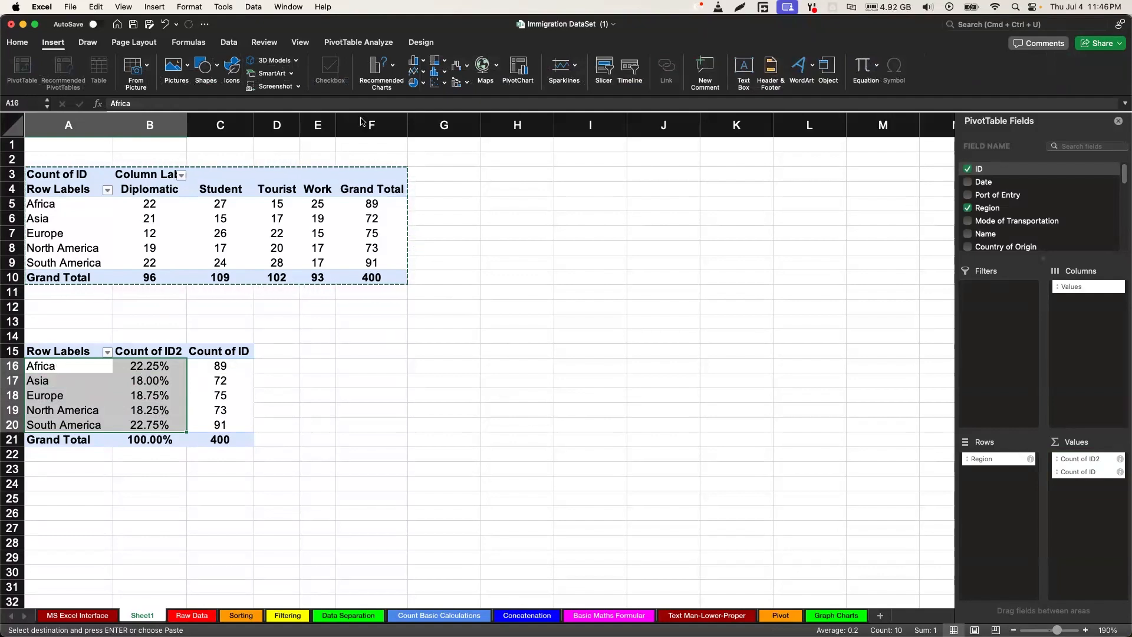
{"action": "left_click", "coordinate": [388, 70]}
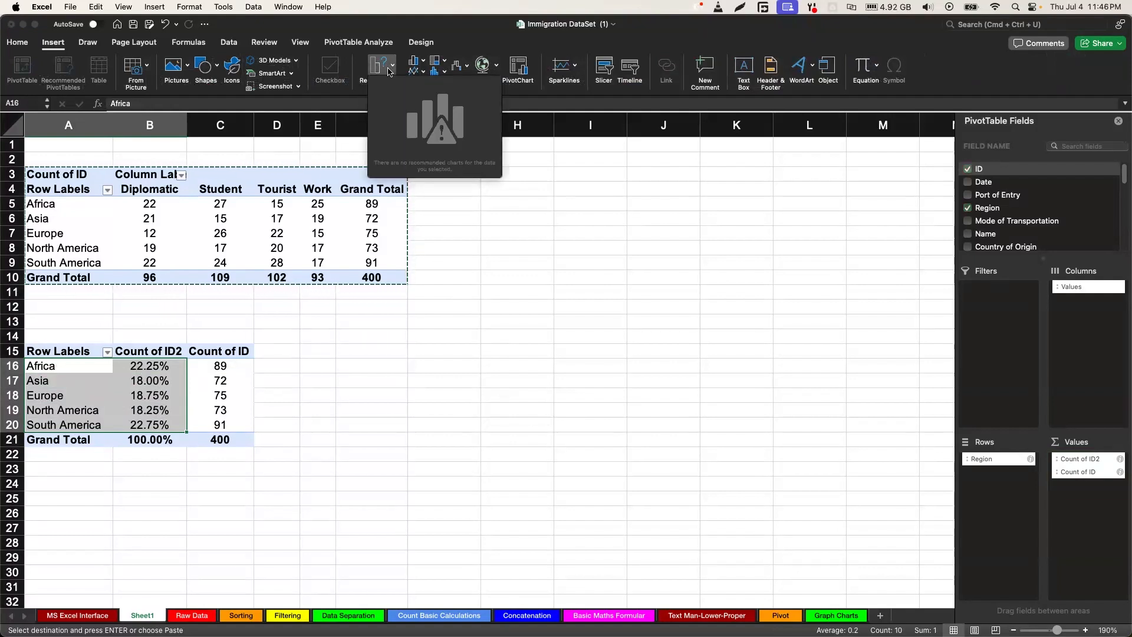
{"action": "left_click", "coordinate": [458, 23]}
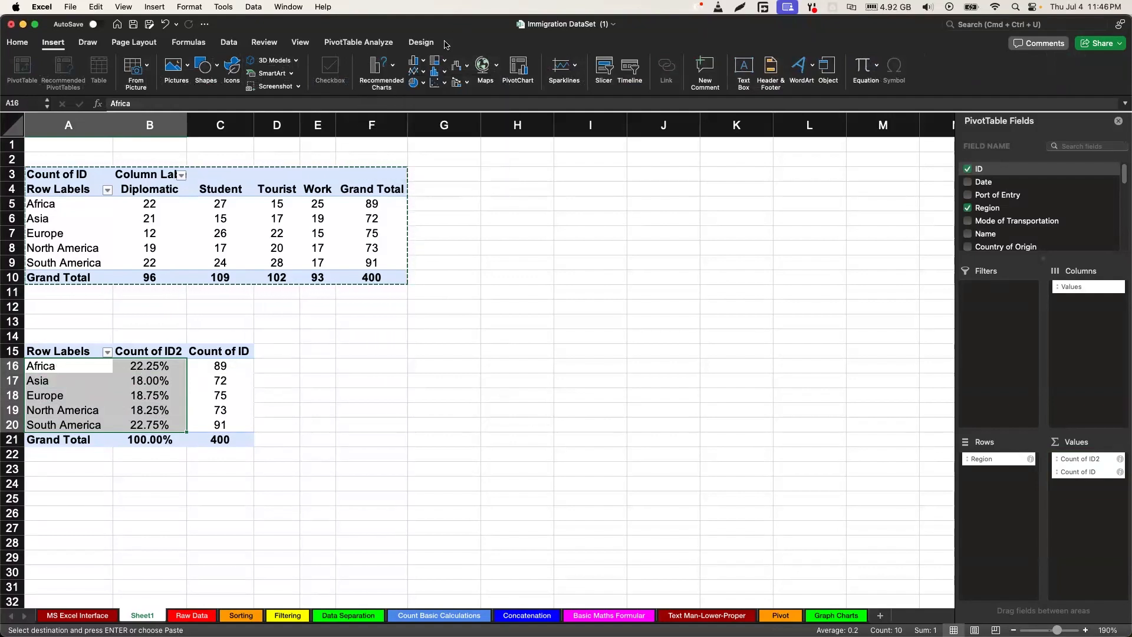
{"action": "left_click", "coordinate": [420, 84]}
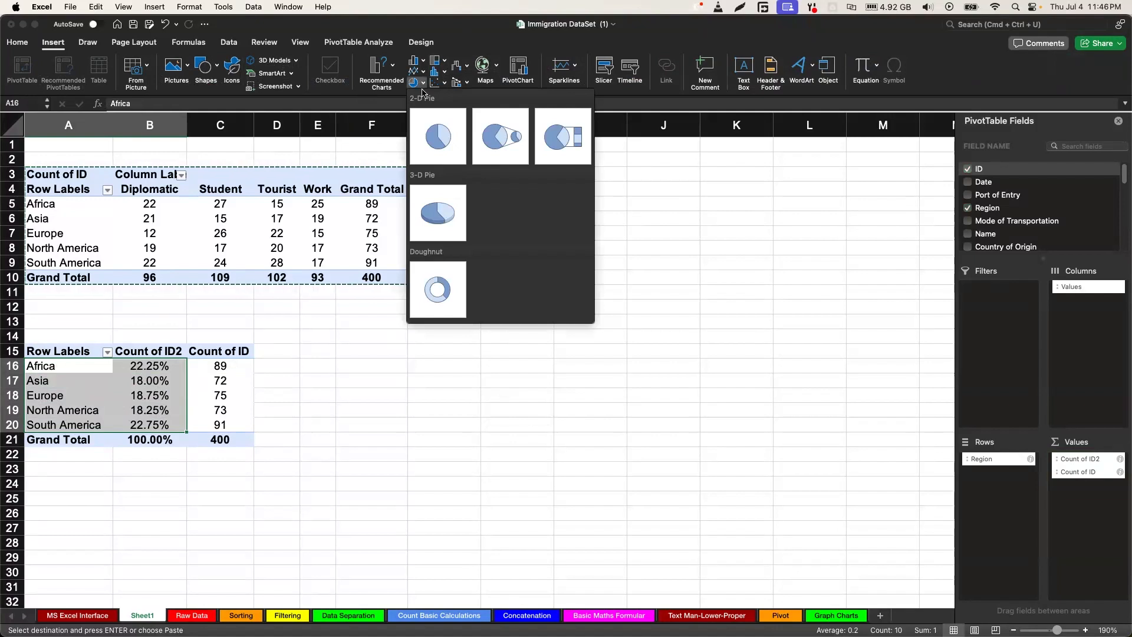
{"action": "left_click", "coordinate": [433, 125]}
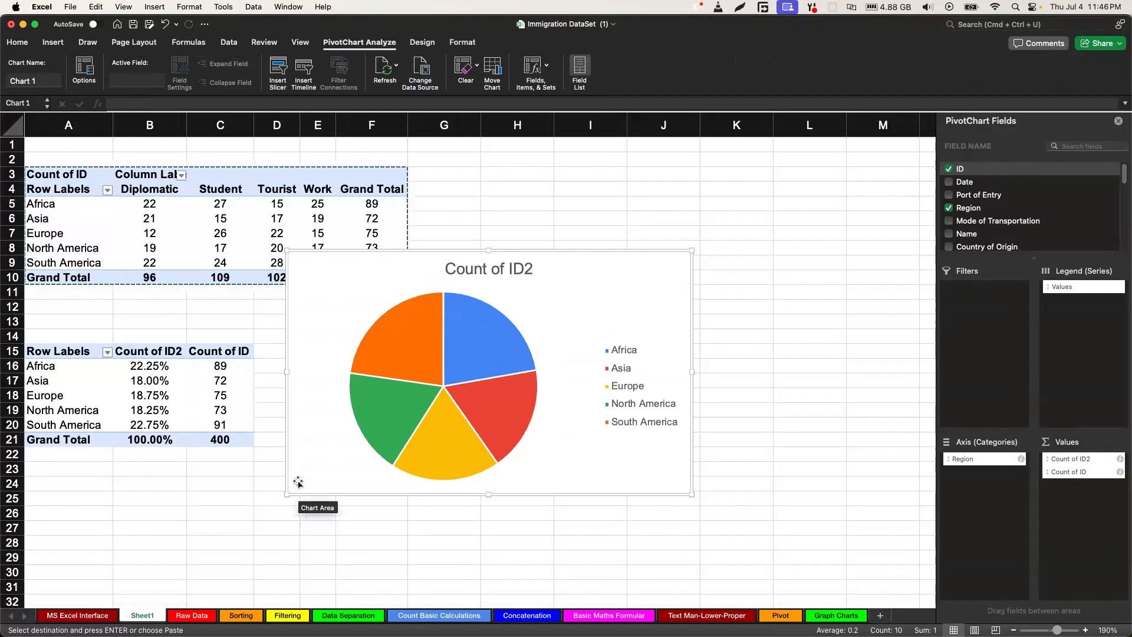
{"action": "right_click", "coordinate": [389, 333]}
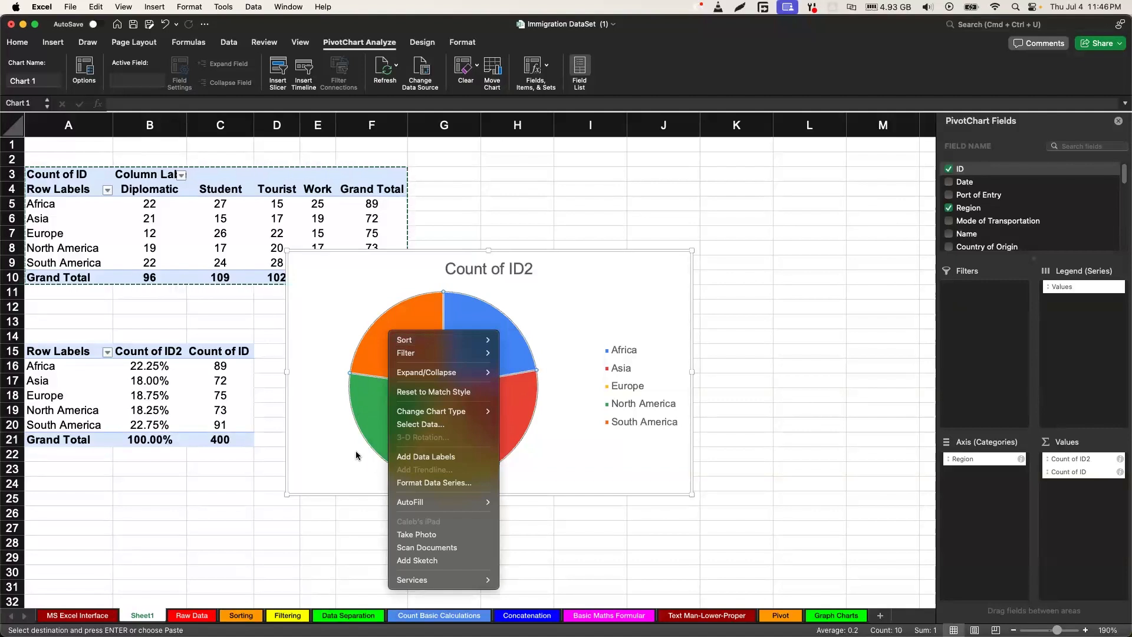
{"action": "left_click", "coordinate": [438, 461]}
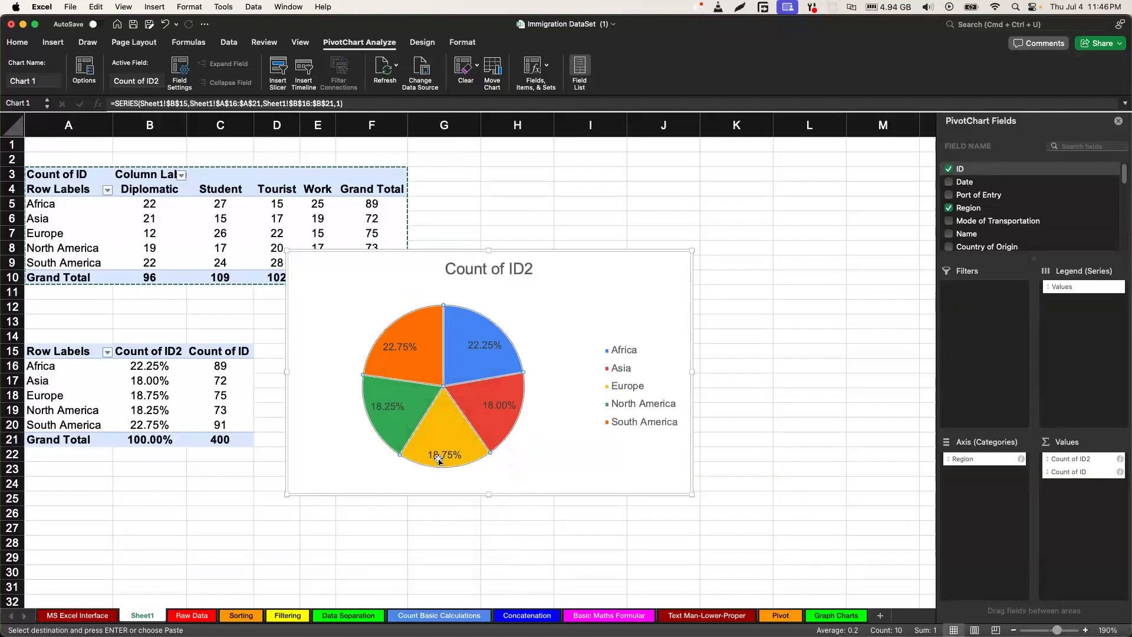